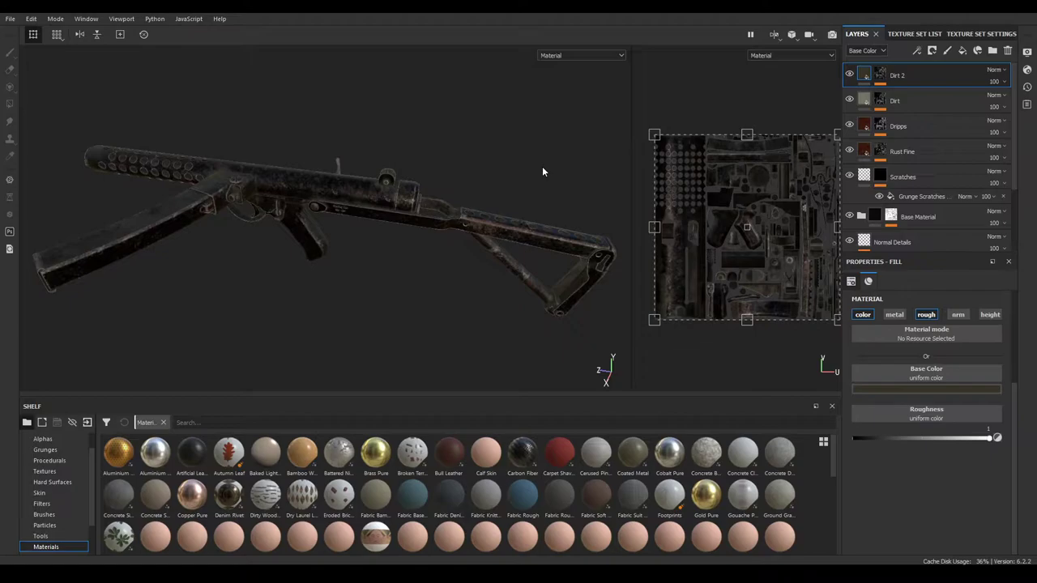
Step: Point texture export at a new Textures folder in Desktop/Substance Painter Course
left_click(9, 18)
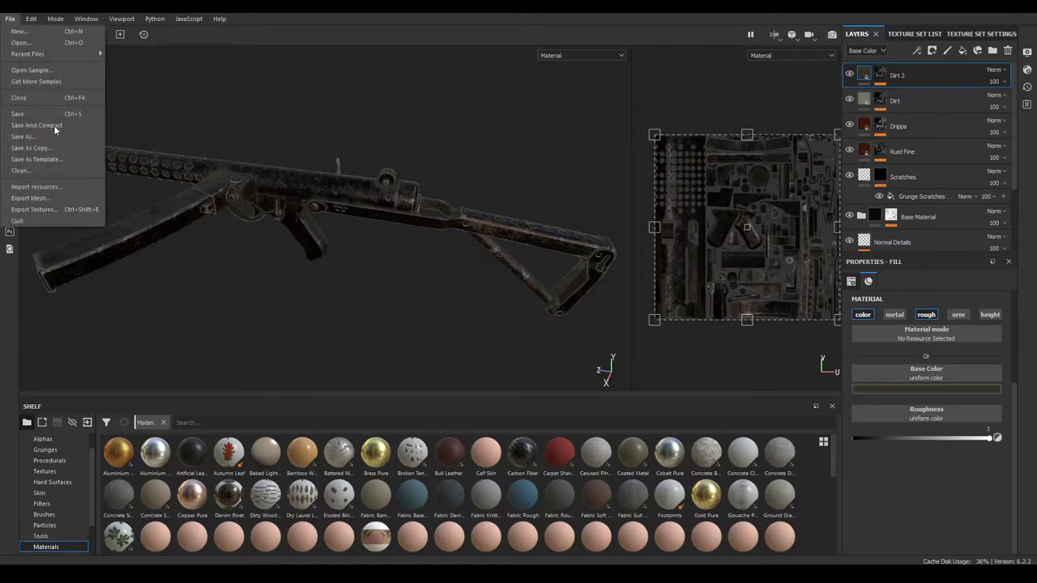
left_click(41, 210)
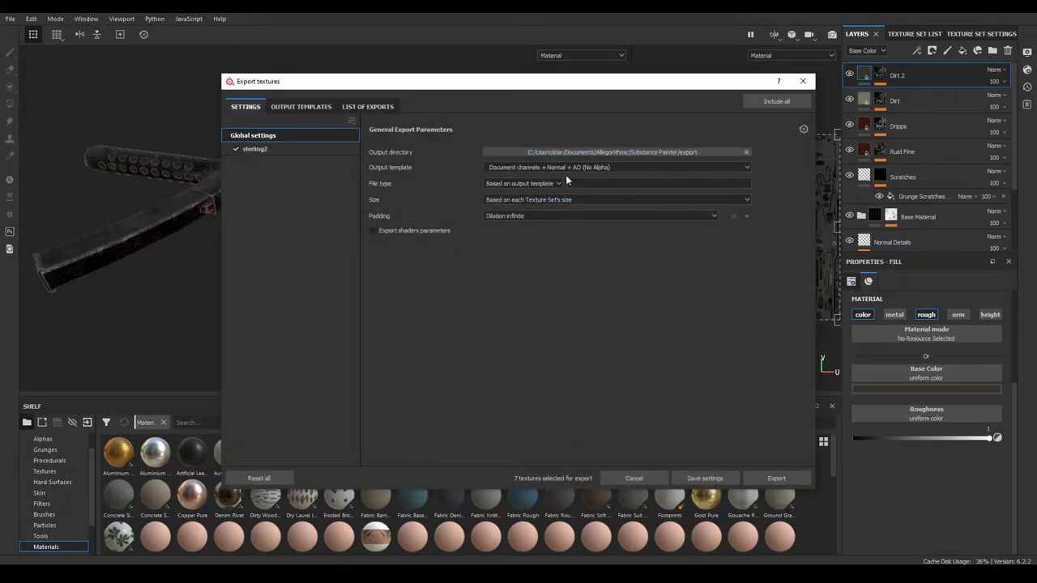
left_click(562, 154)
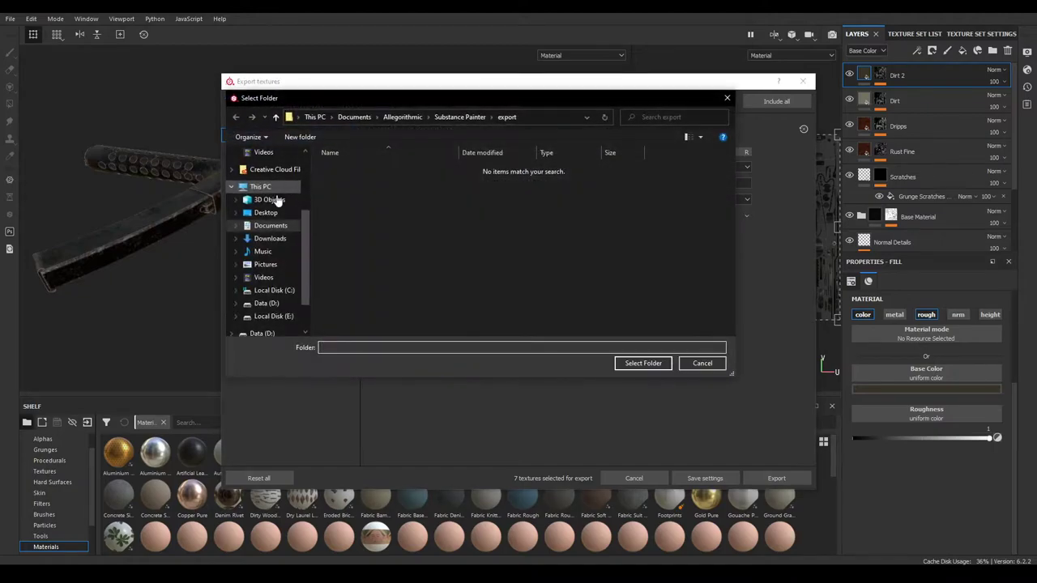
scroll(277, 259, "up", 1)
left_click(266, 173)
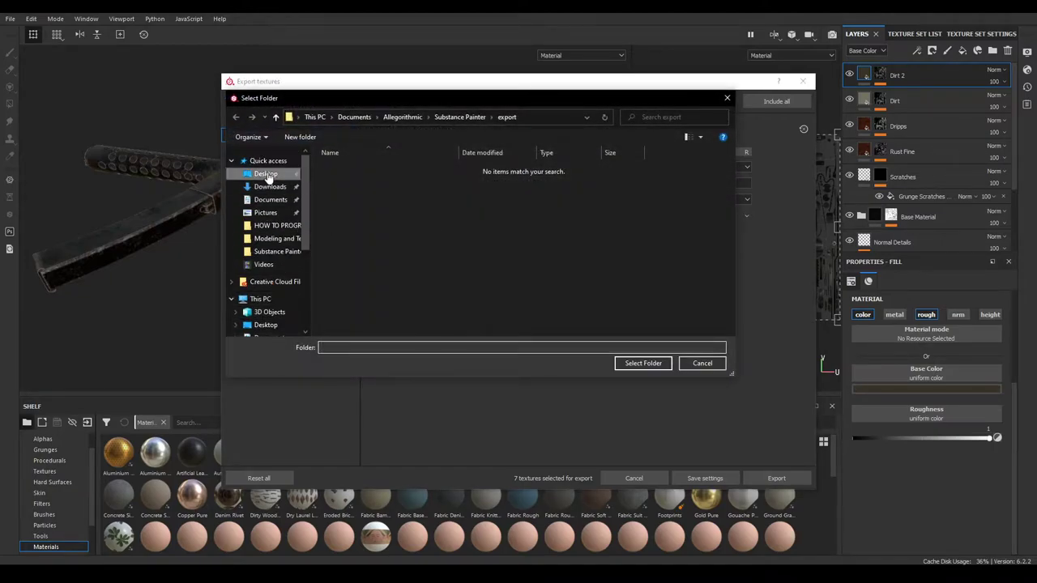
double_click(356, 213)
right_click(371, 253)
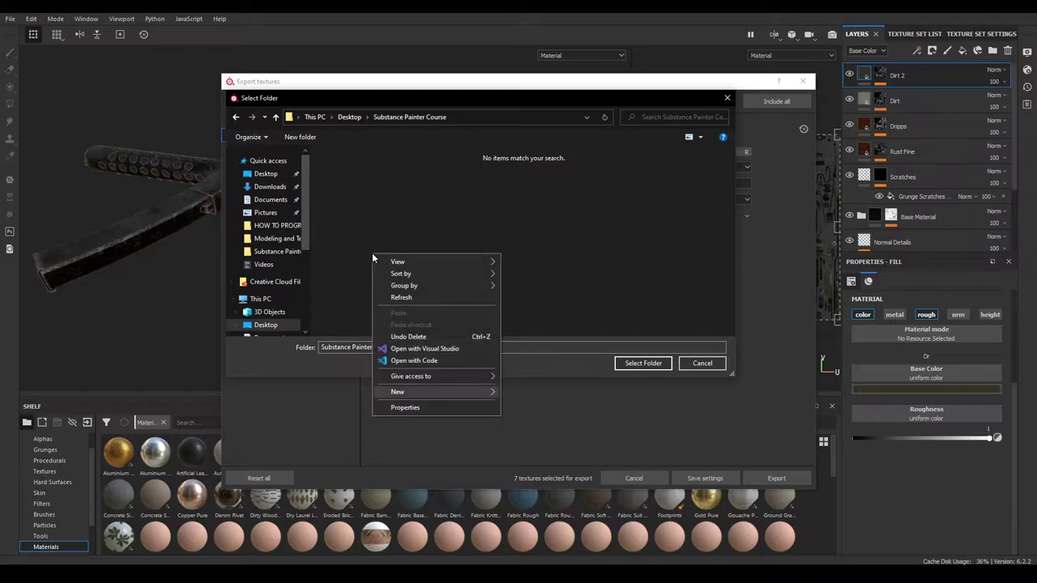
type("wfTextures")
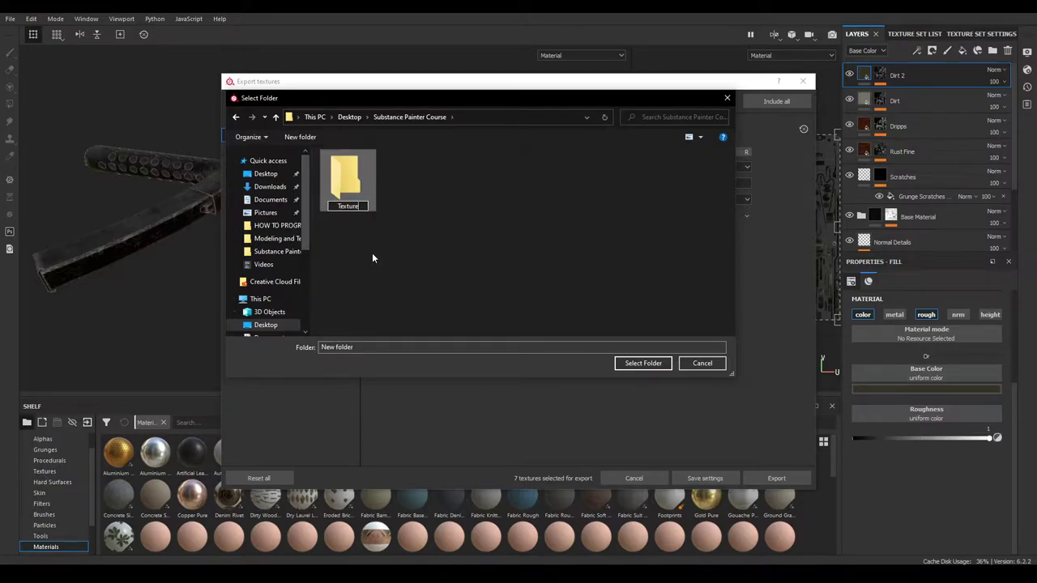
key("Return")
key("Return")
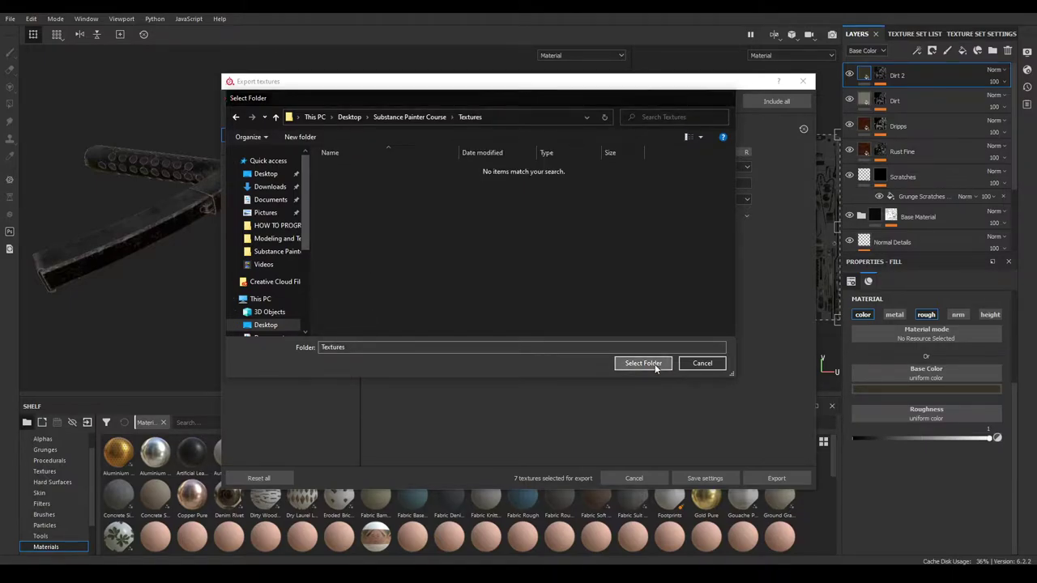
left_click(648, 363)
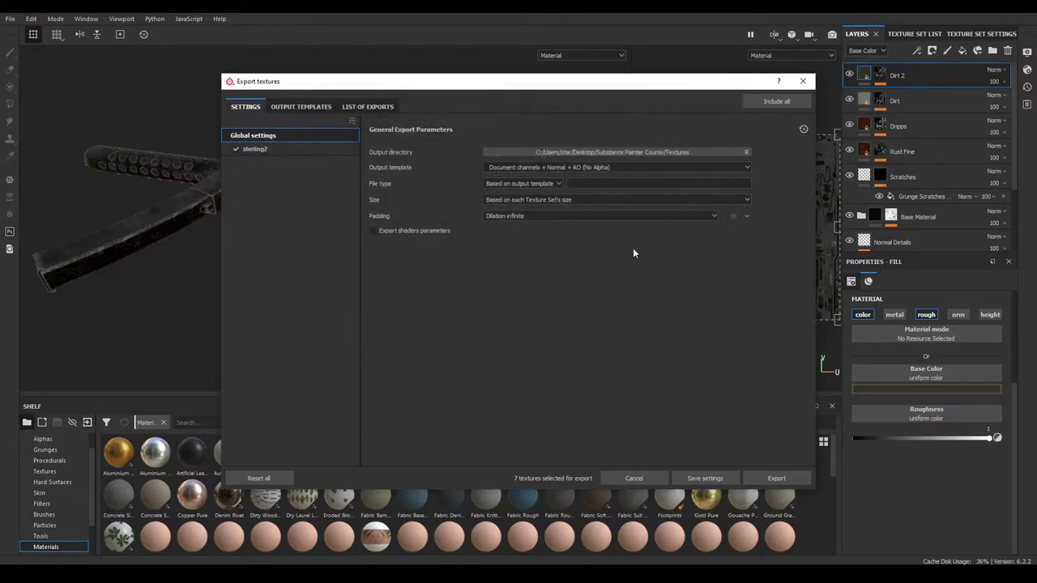
Step: Keep the Document channels + Normal + AO (No Alpha) output template
left_click(557, 167)
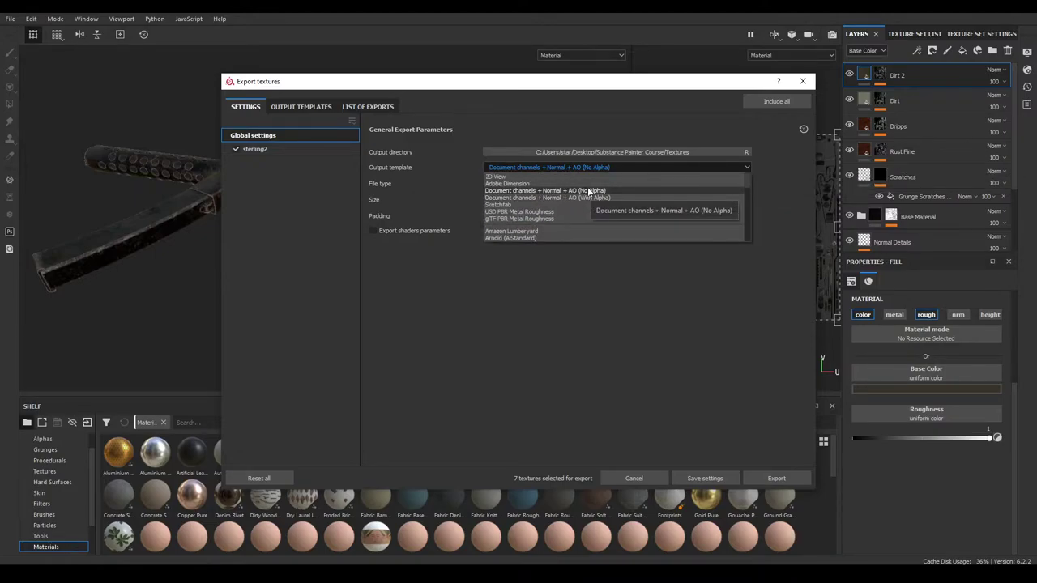
left_click(589, 191)
left_click(578, 168)
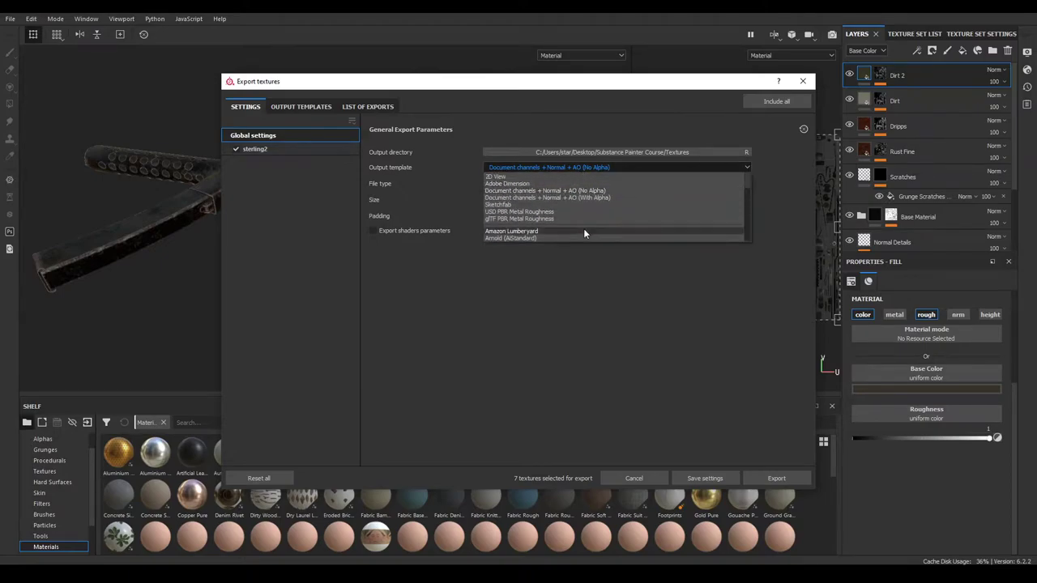
scroll(568, 216, "down", 2)
scroll(516, 210, "up", 2)
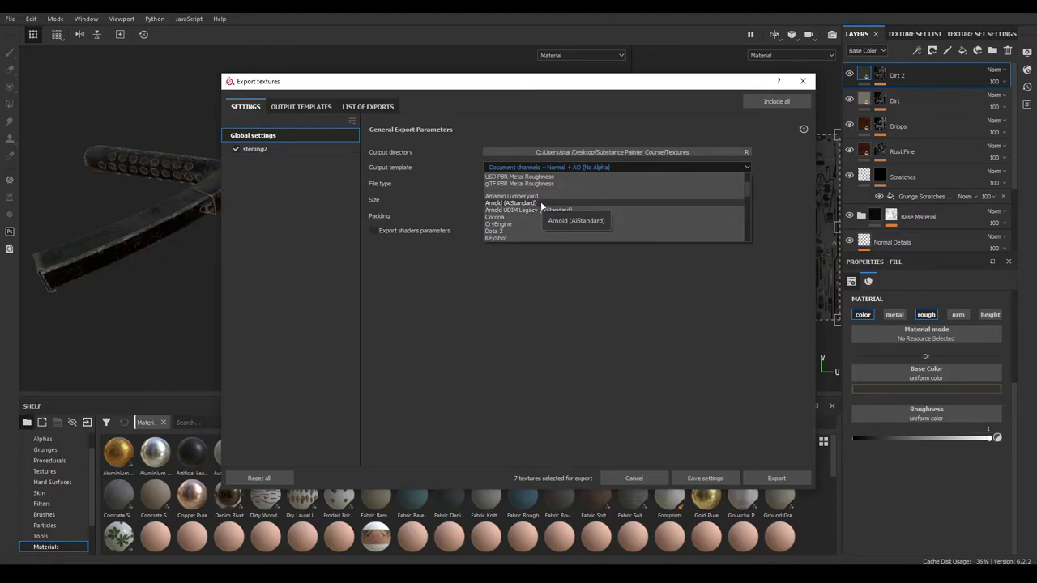
scroll(528, 202, "up", 2)
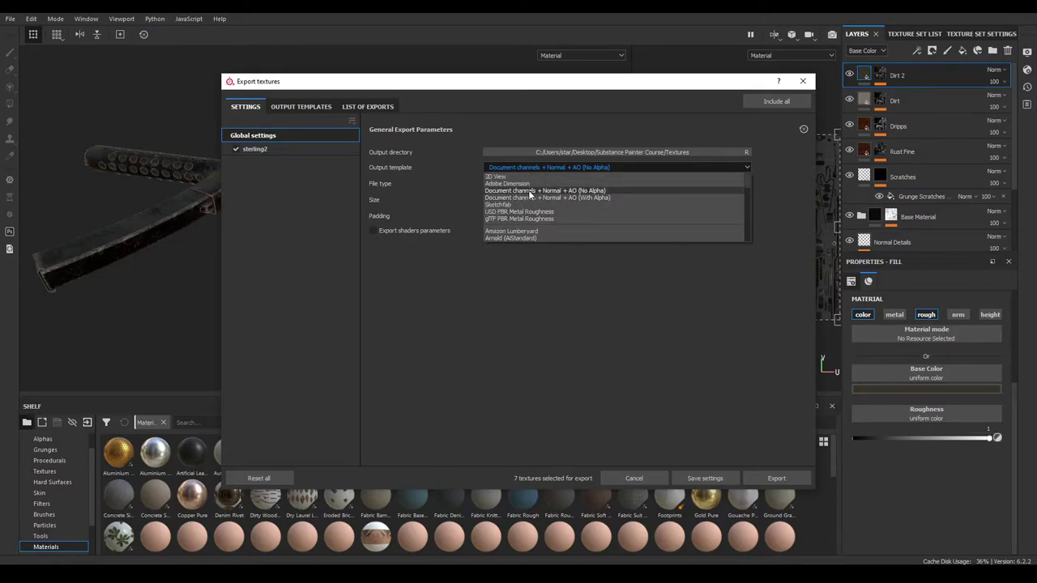
left_click(530, 191)
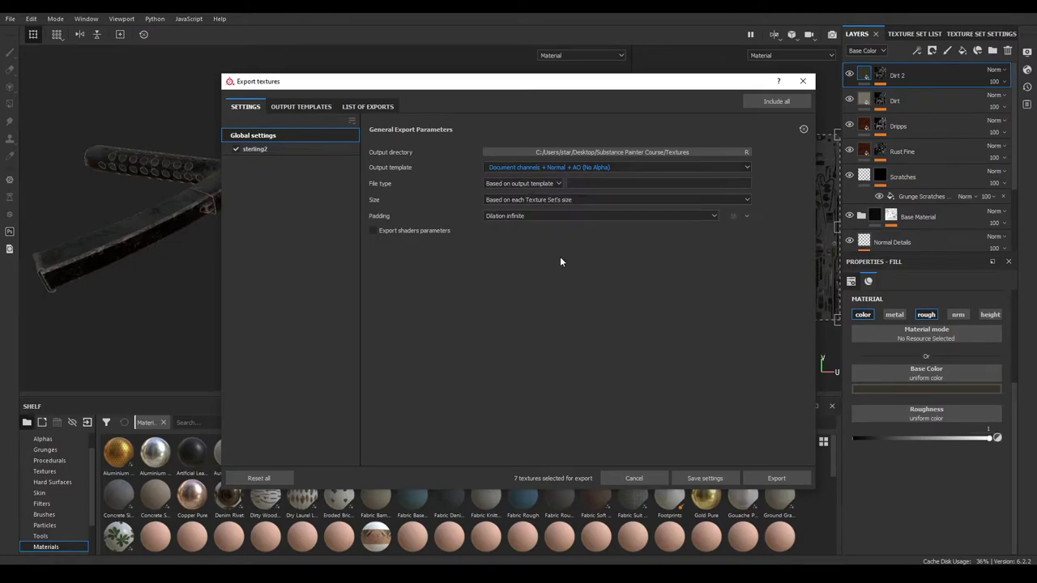
Step: Set the file type to jpeg and size to 4096, then export the textures
left_click(522, 187)
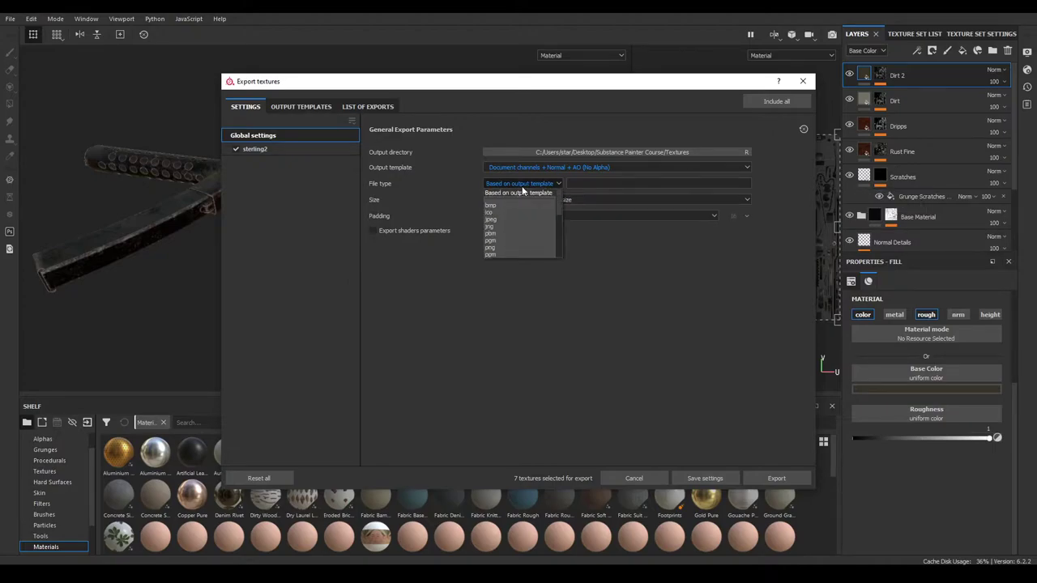
scroll(513, 235, "down", 3)
scroll(514, 235, "up", 3)
left_click(519, 220)
left_click(545, 199)
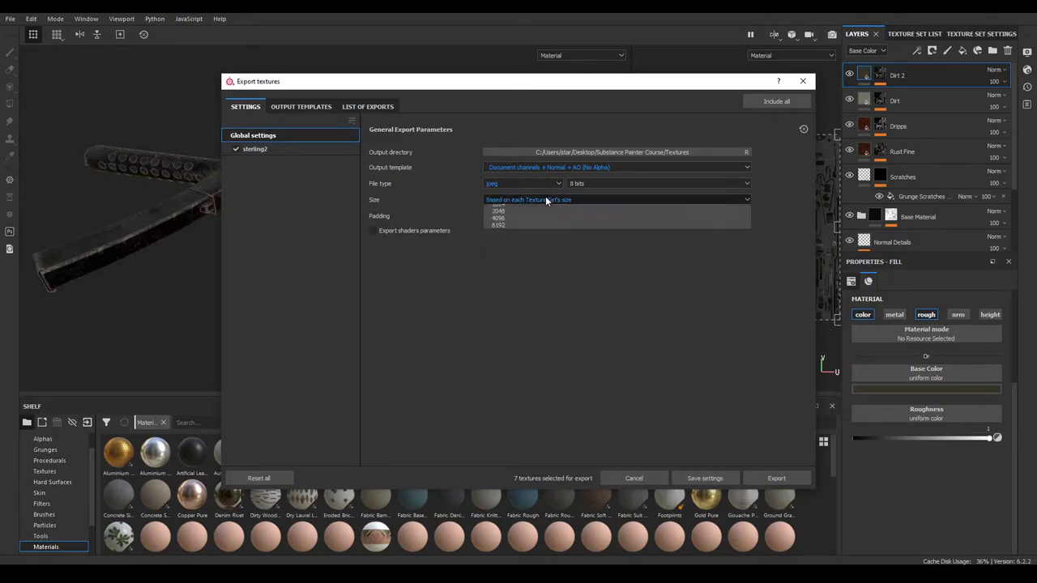
left_click(519, 260)
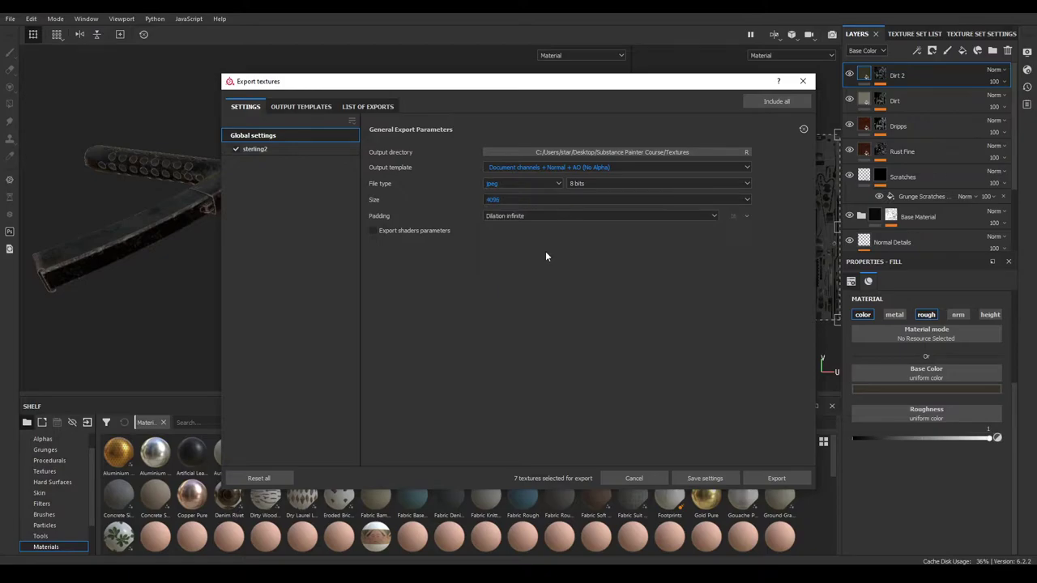
left_click(569, 216)
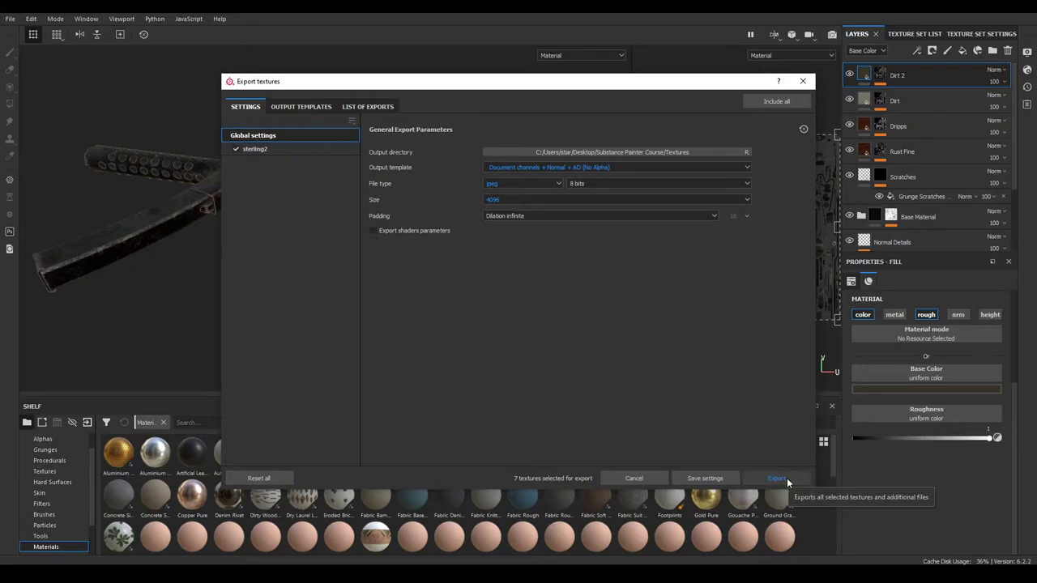
left_click(786, 478)
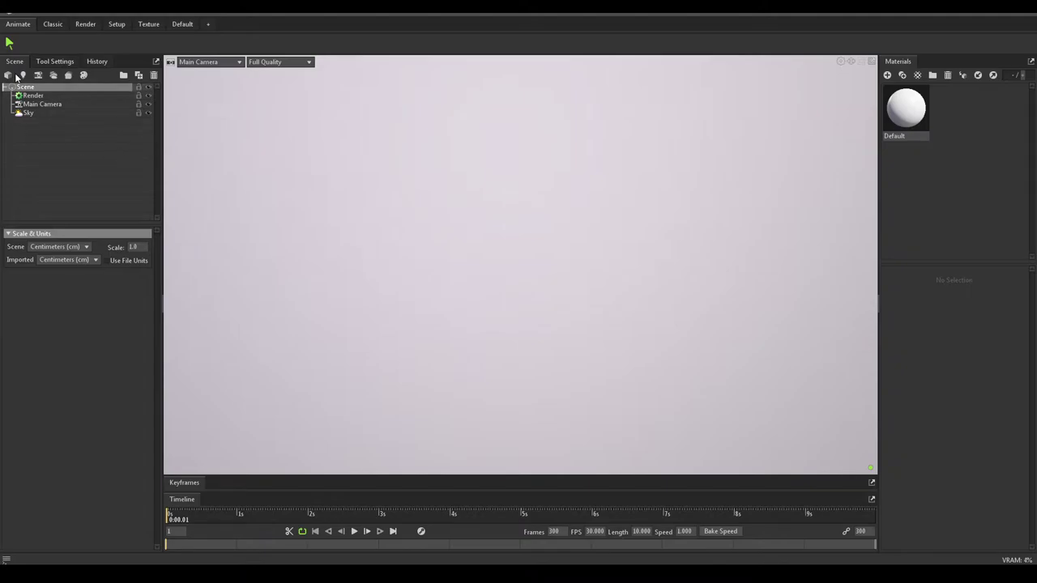
Step: Import Sterling.fbx from Desktop/Substance Painter Course into the scene
left_click(7, 75)
left_click(48, 84)
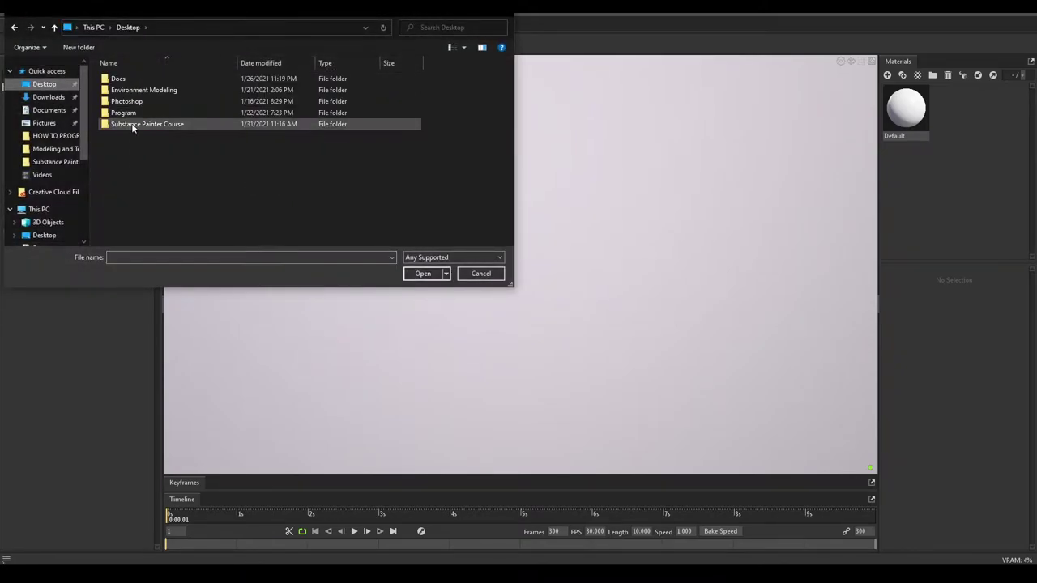
double_click(134, 126)
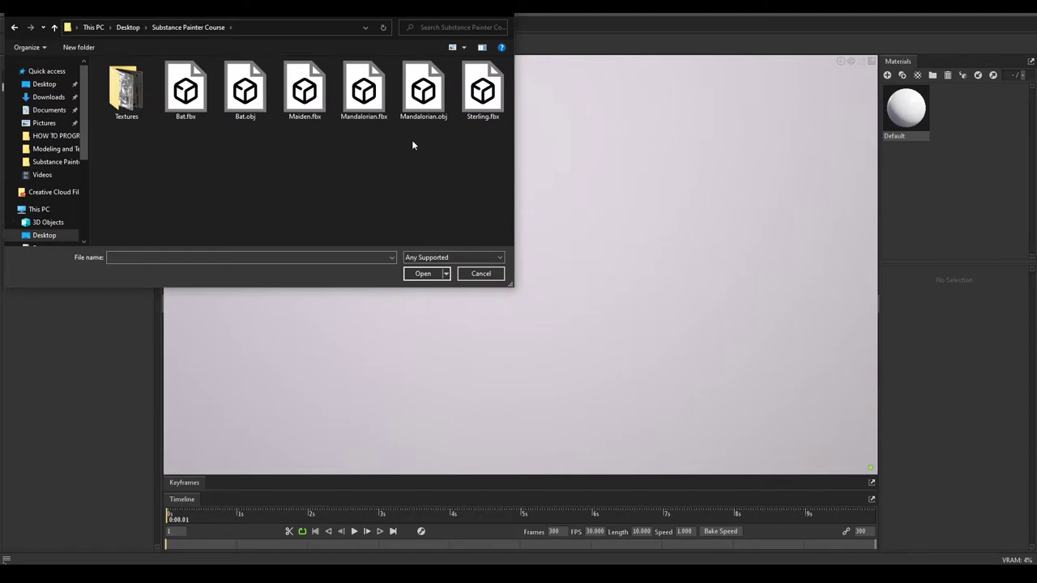
double_click(482, 91)
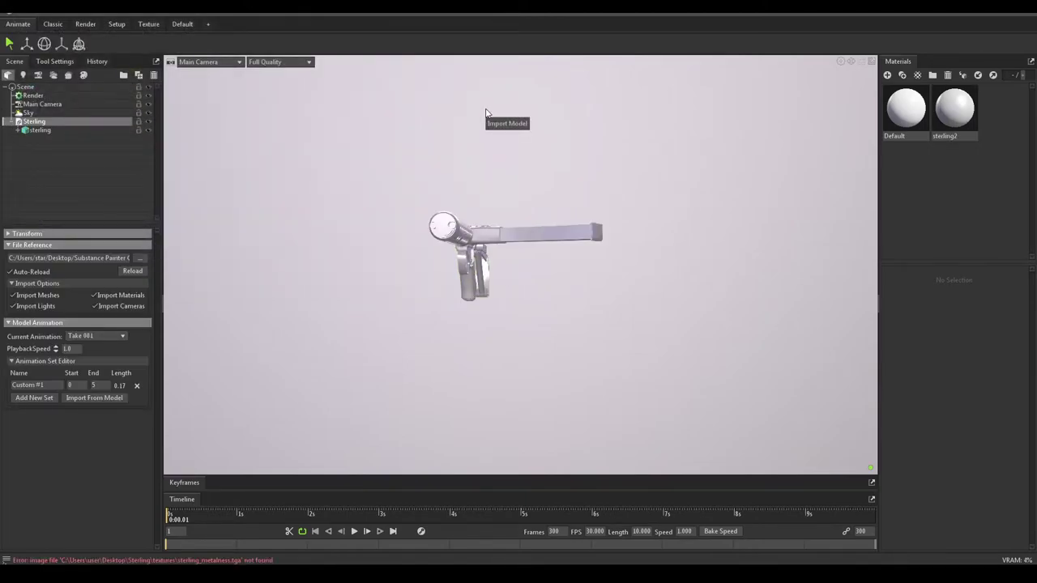
Step: Load sterling2_Normal_OpenGL.jpg from Textures as the sterling2 material's normal map
mouse_move(545, 167)
left_mouse_down()
mouse_move(515, 274)
mouse_move(595, 215)
mouse_move(591, 199)
left_mouse_up()
scroll(497, 282, "up", 5)
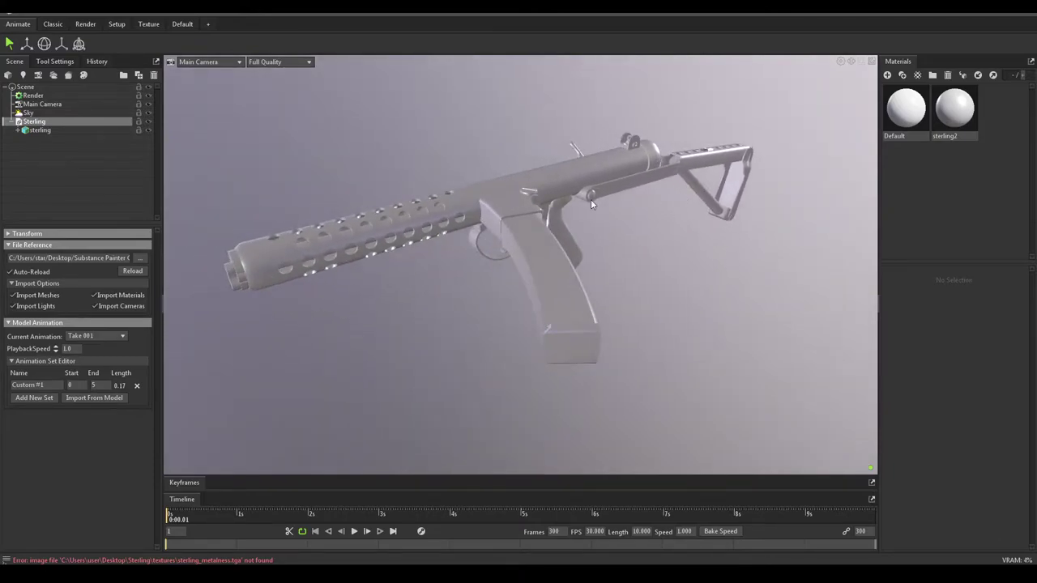
left_click(959, 108)
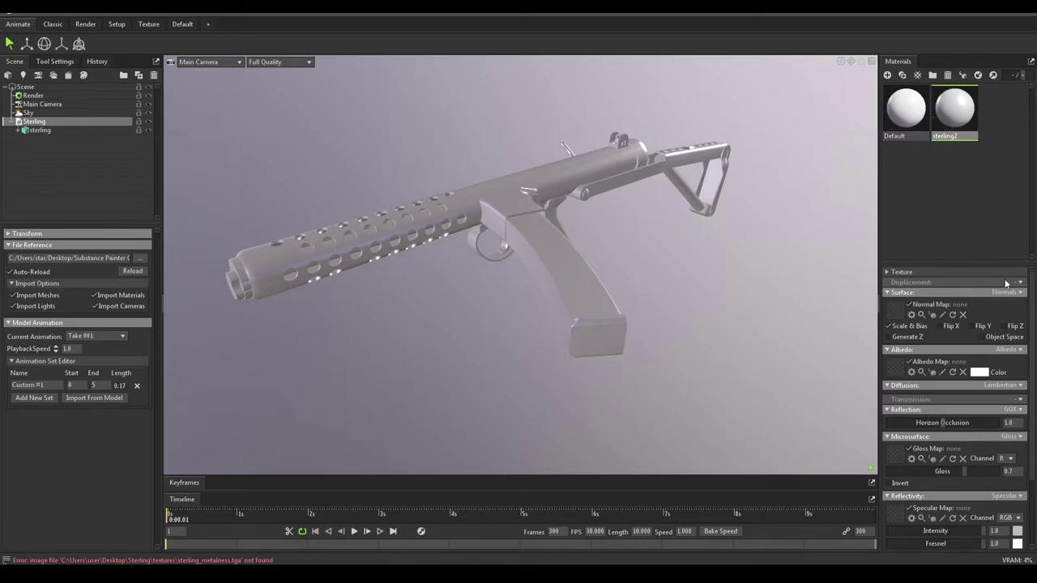
left_click(895, 315)
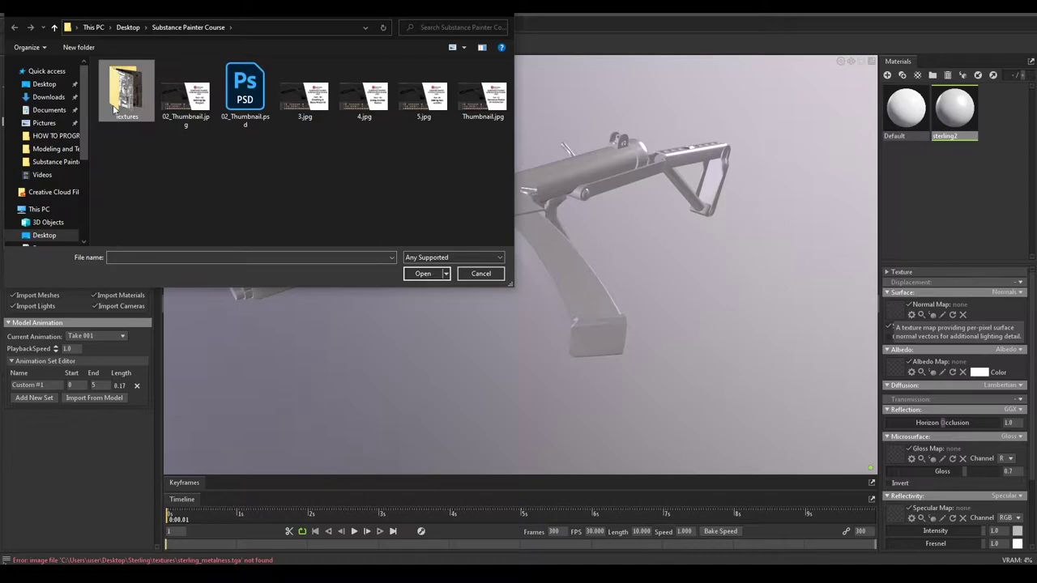
double_click(114, 112)
left_click(416, 125)
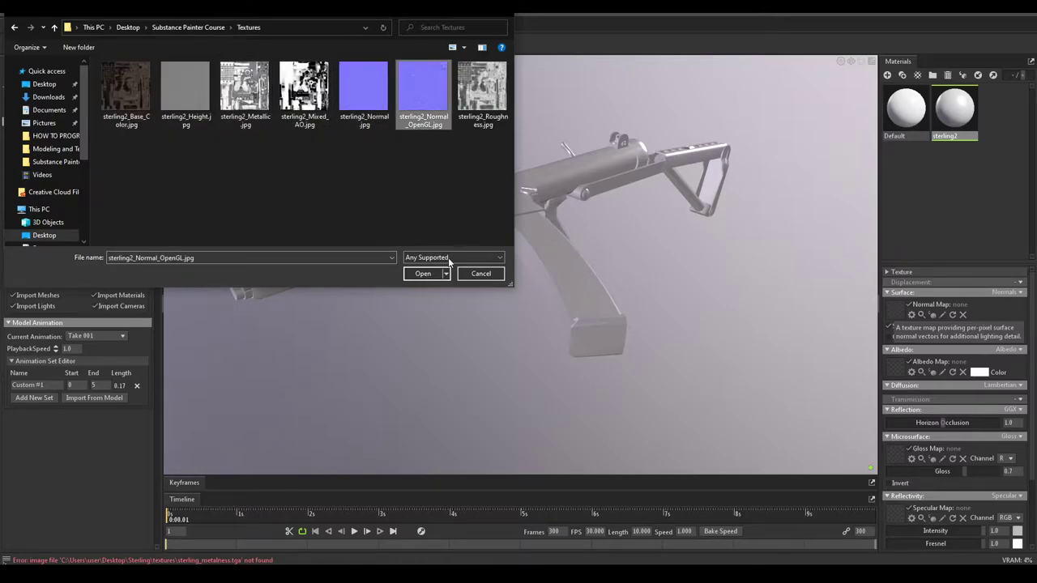
left_click(420, 273)
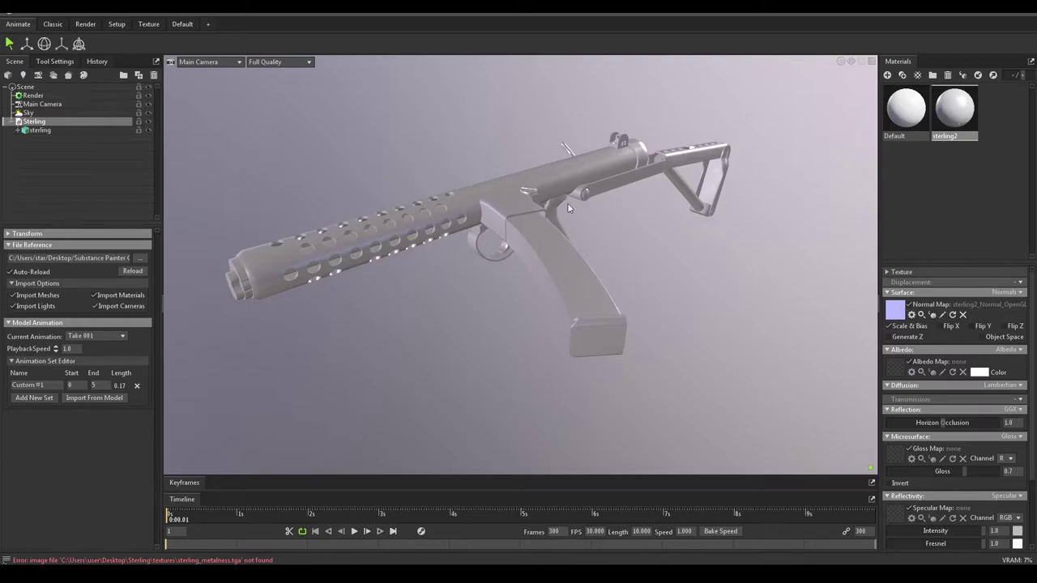
mouse_move(569, 209)
left_mouse_down()
mouse_move(521, 169)
mouse_move(594, 301)
mouse_move(581, 231)
mouse_move(520, 179)
mouse_move(454, 152)
mouse_move(541, 232)
left_mouse_up()
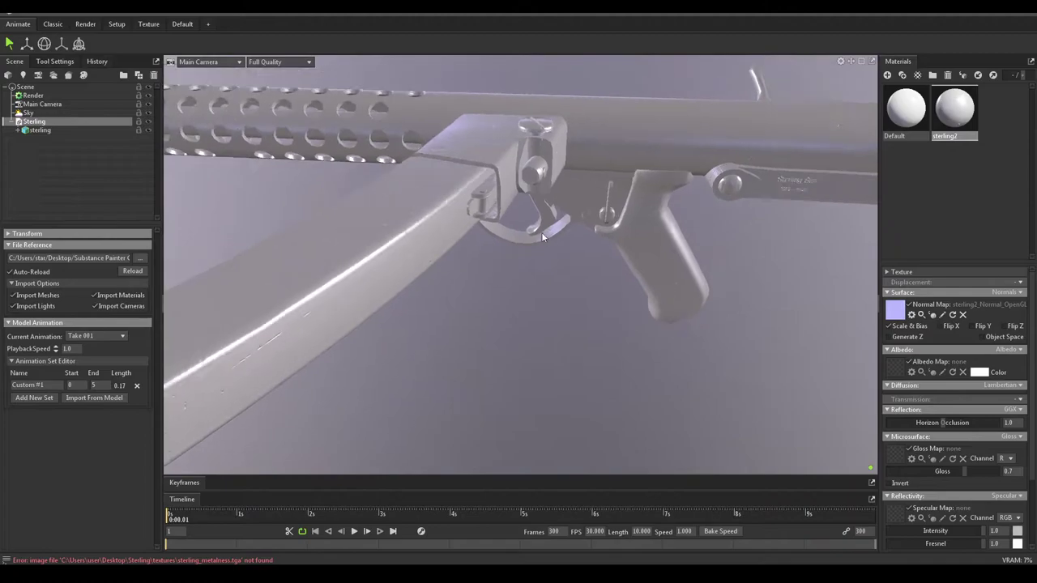
Step: Load sterling2_Base_Color as the sterling2 albedo map
left_click(895, 371)
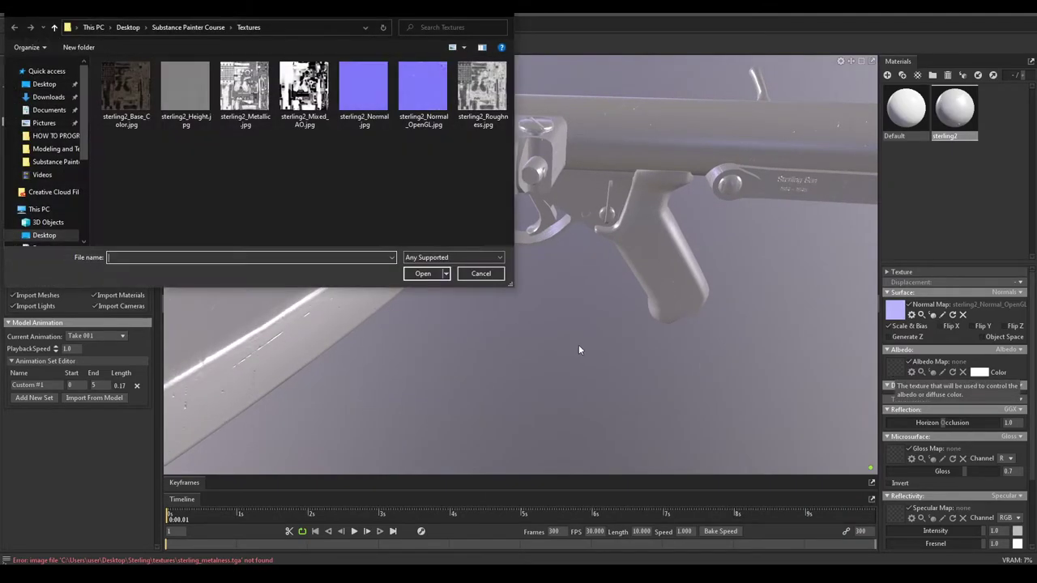
double_click(126, 122)
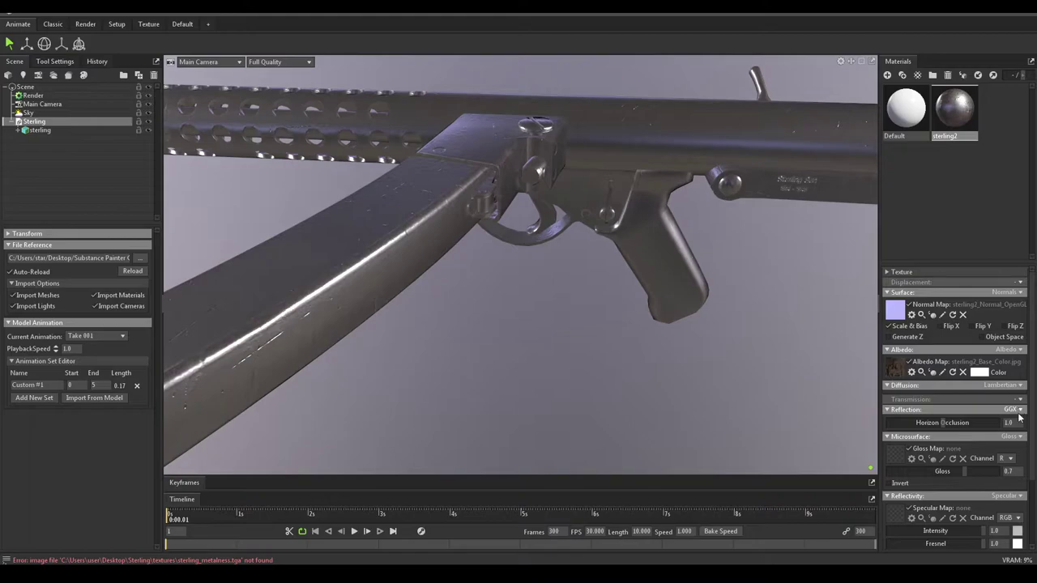
scroll(1017, 416, "down", 1)
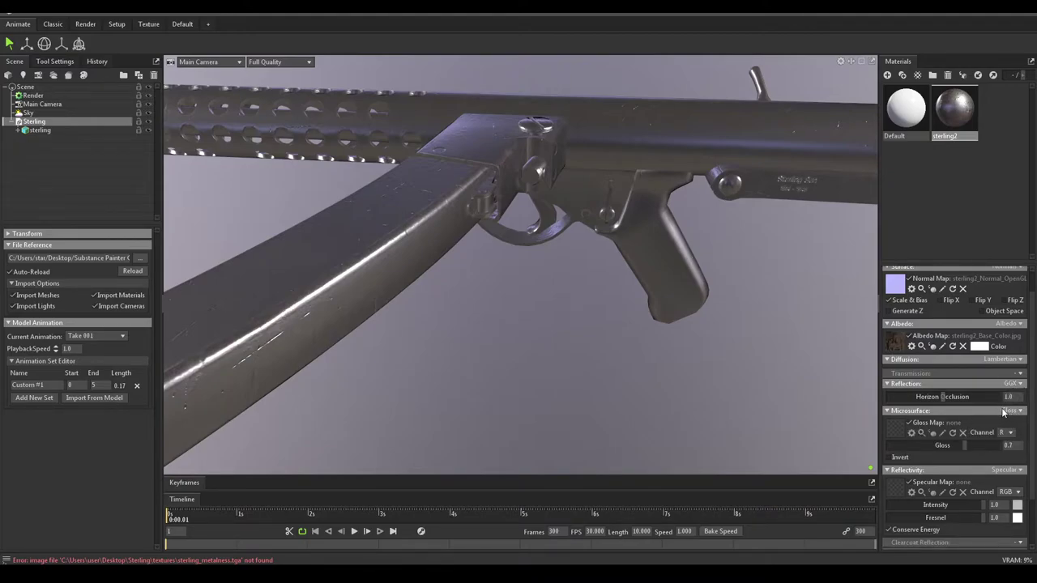
Step: Switch microsurface to Roughness and load the sterling2 roughness texture
left_click(1010, 414)
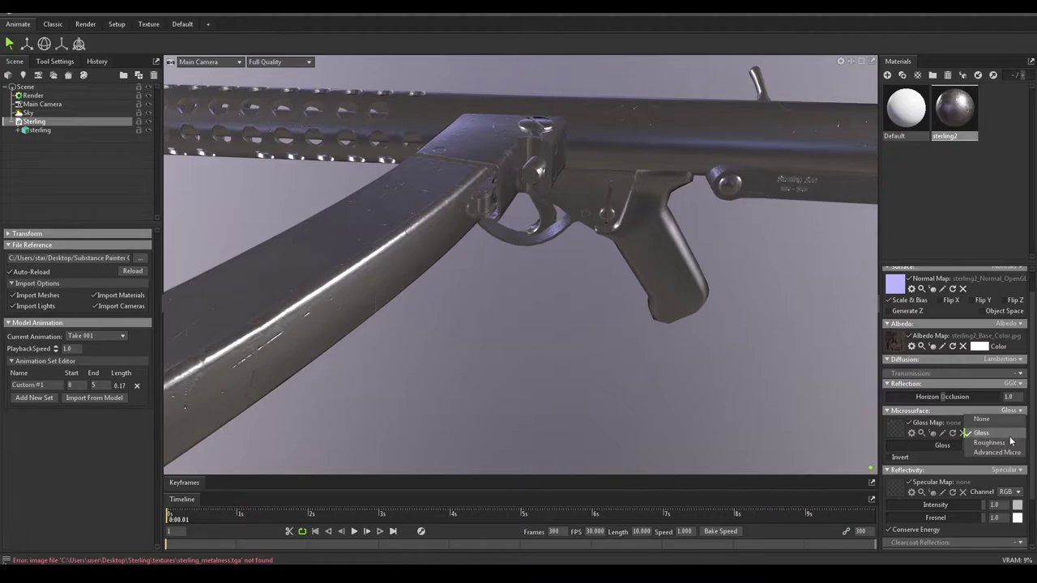
left_click(994, 435)
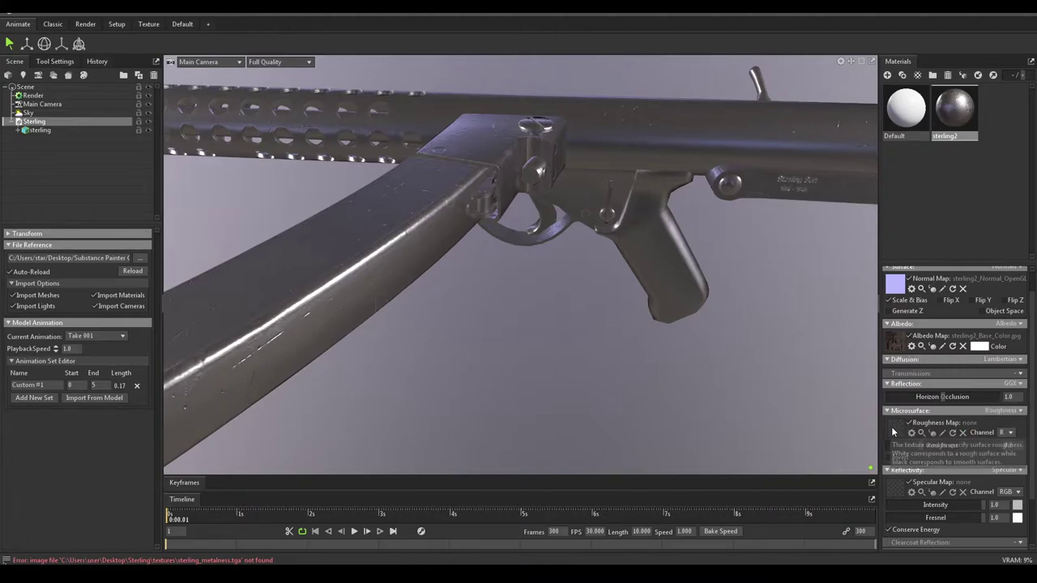
left_click(894, 430)
double_click(482, 90)
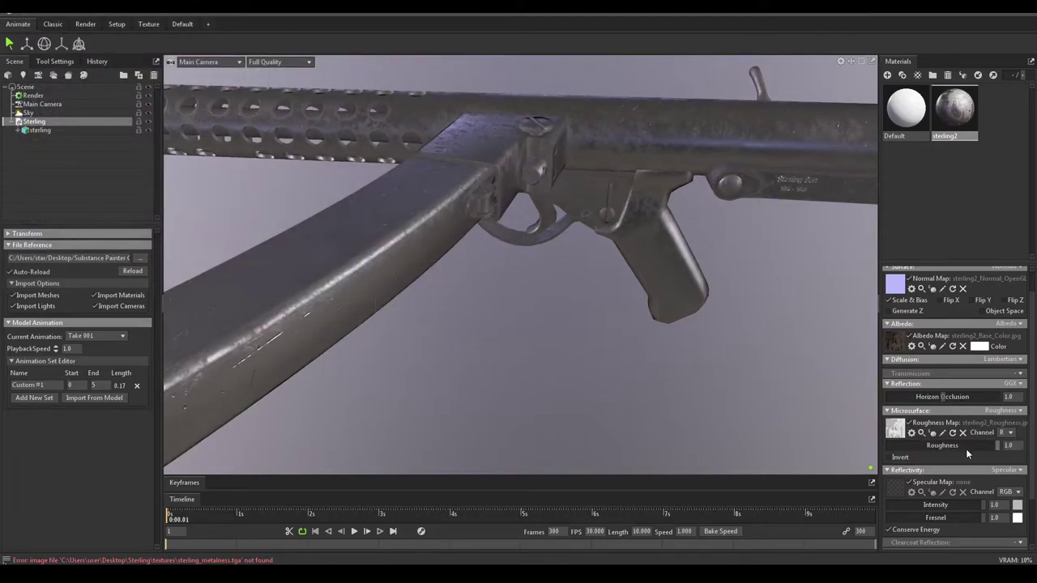
Step: Switch reflectivity to Metalness and begin choosing the metalness map
left_click(1015, 472)
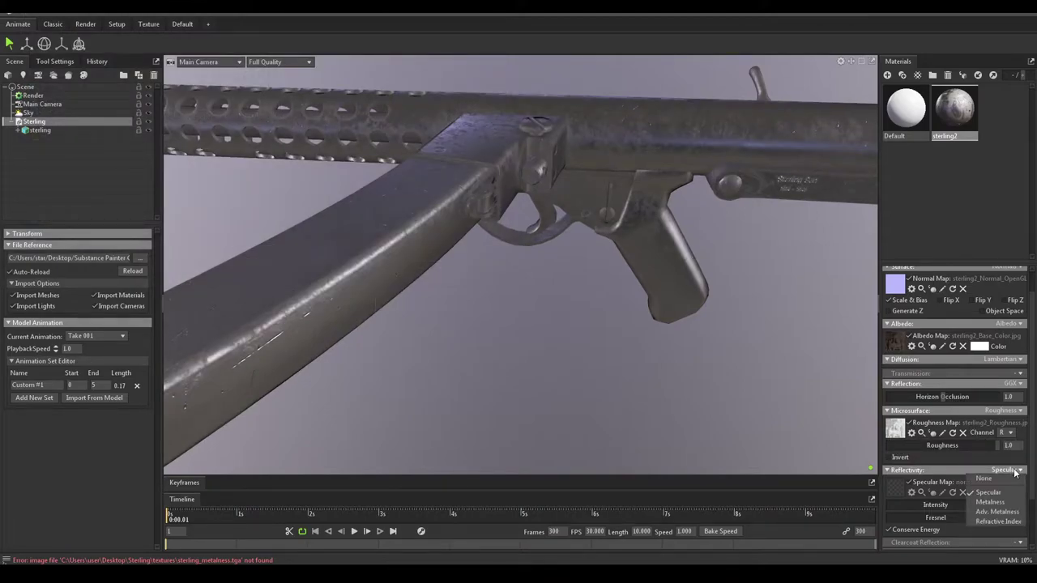
left_click(991, 503)
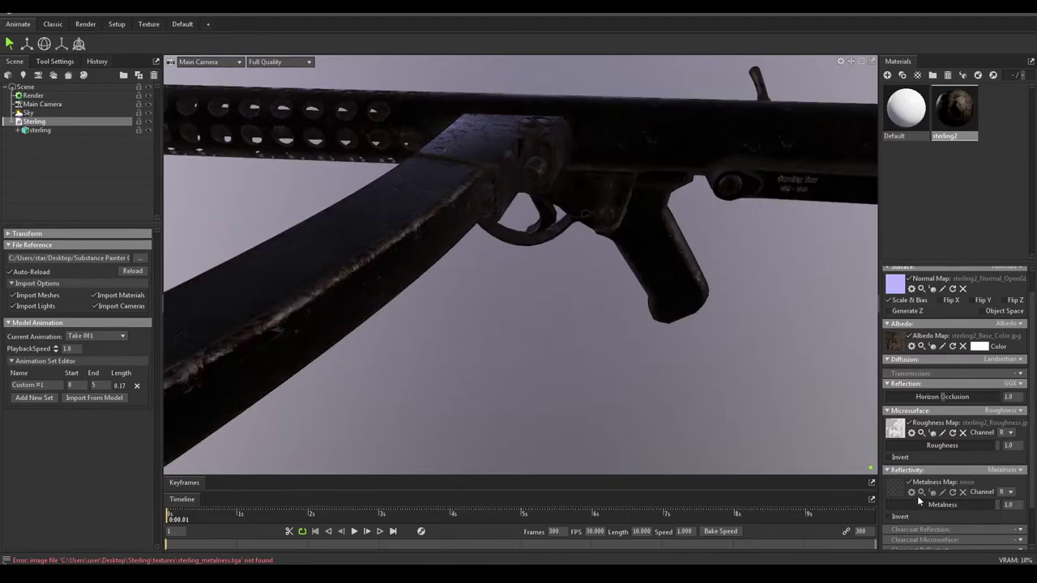
left_click(899, 490)
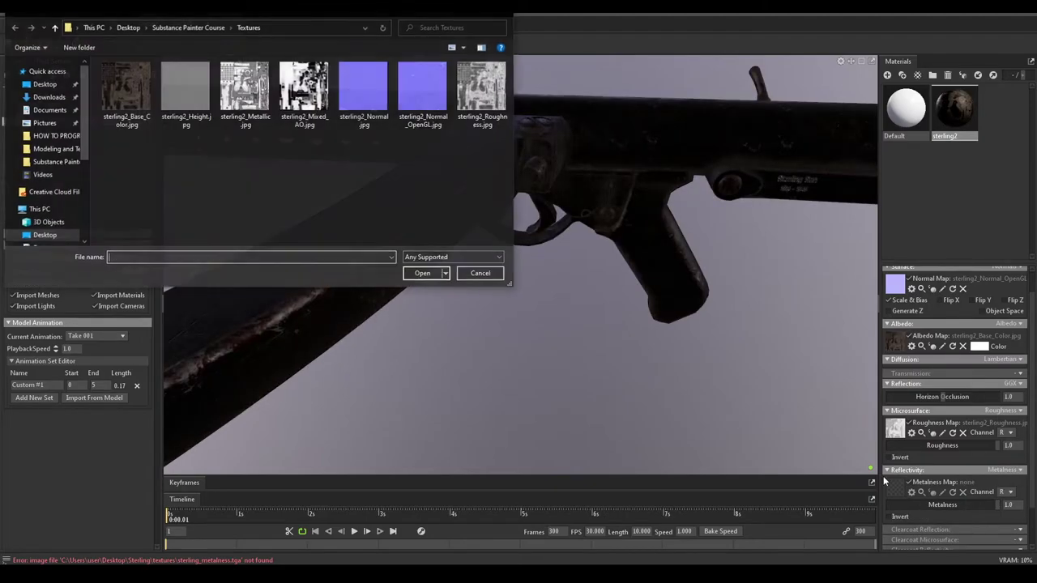
Step: Load sterling2_Metallic as metalness and sterling2_Mixed_AO as the occlusion map
double_click(256, 123)
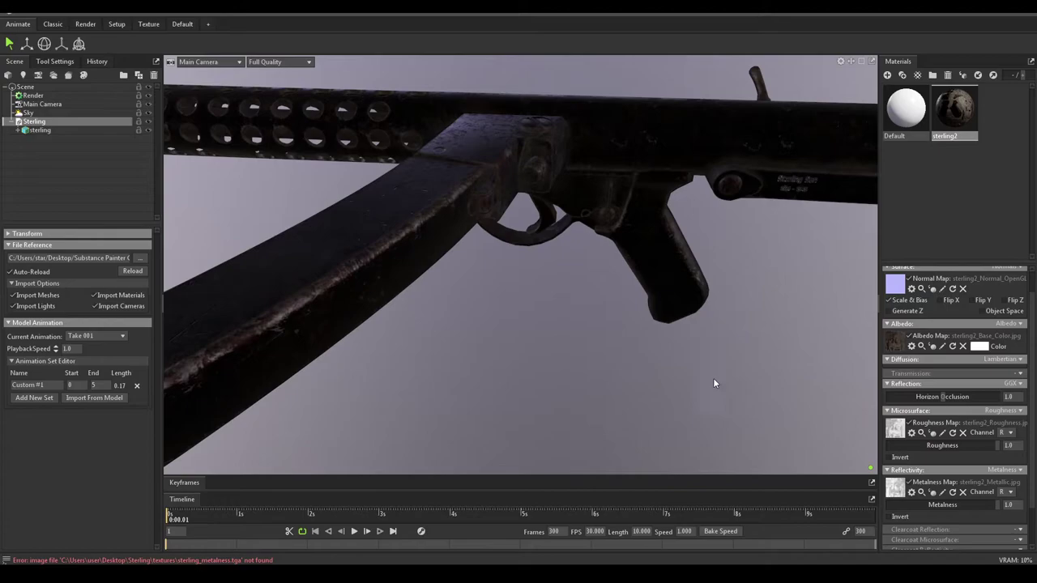
scroll(986, 477, "down", 2)
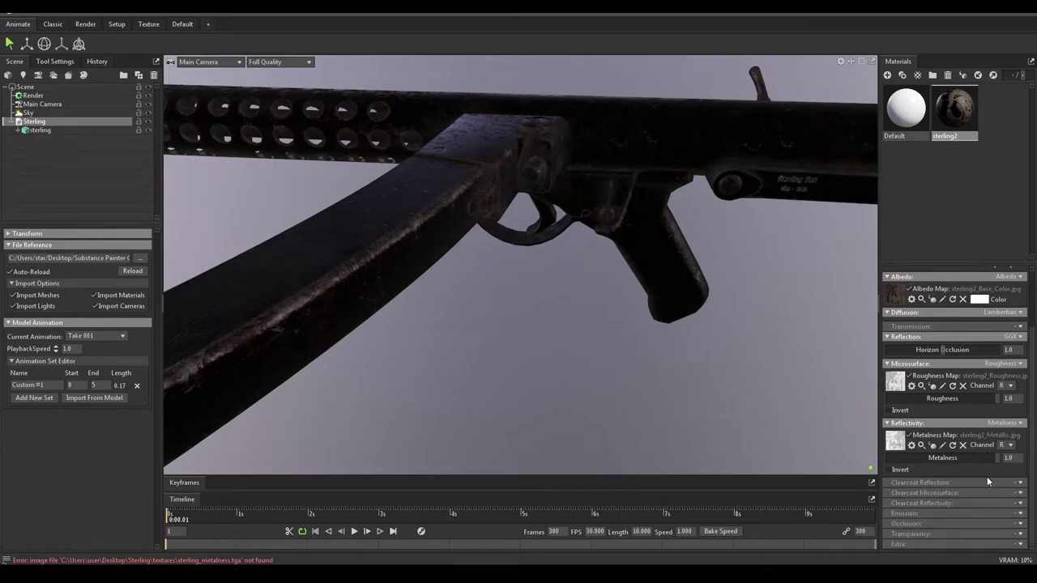
left_click(1018, 524)
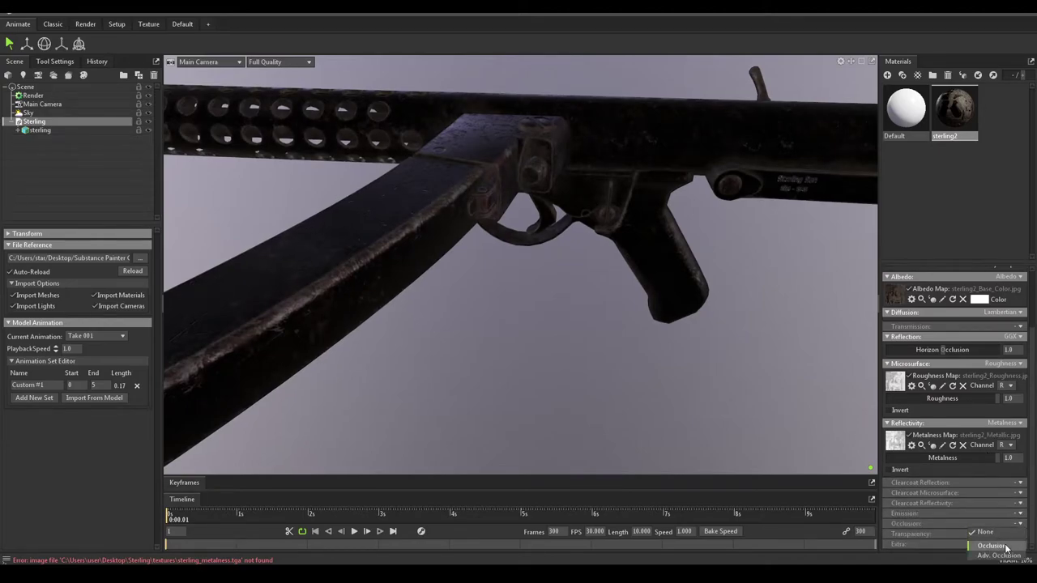
left_click(1008, 550)
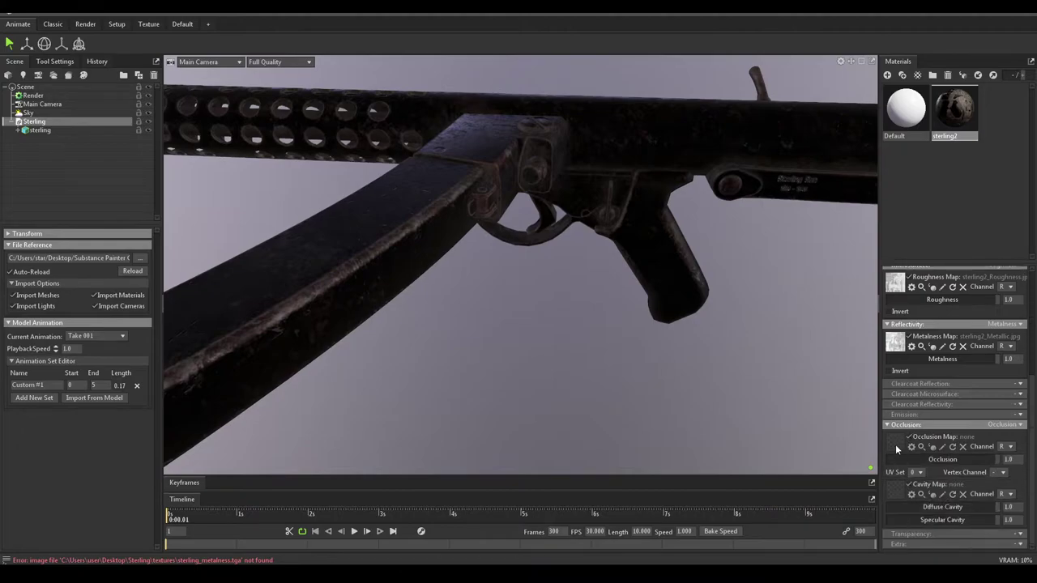
left_click(894, 443)
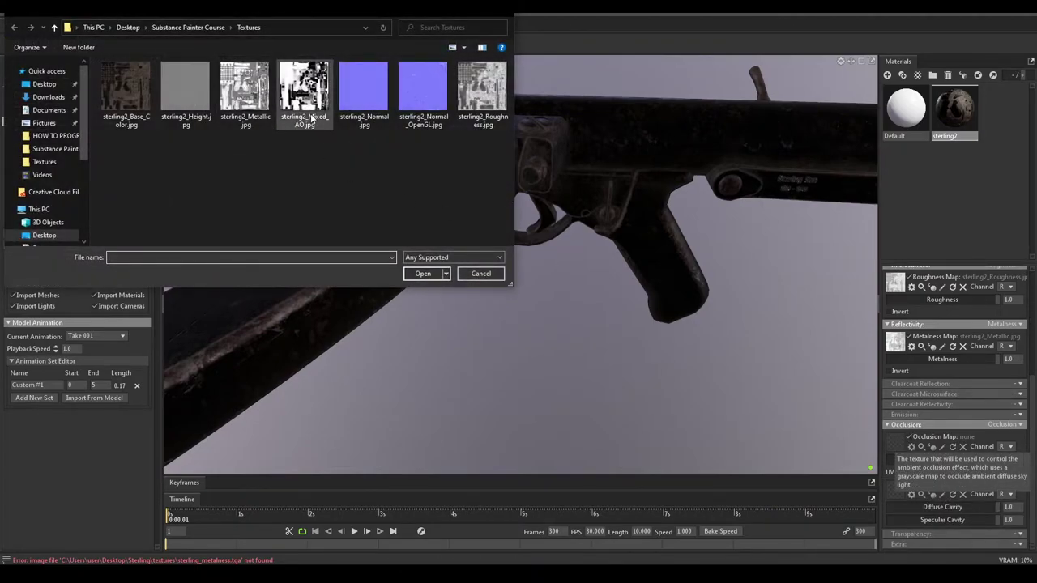
left_click(304, 96)
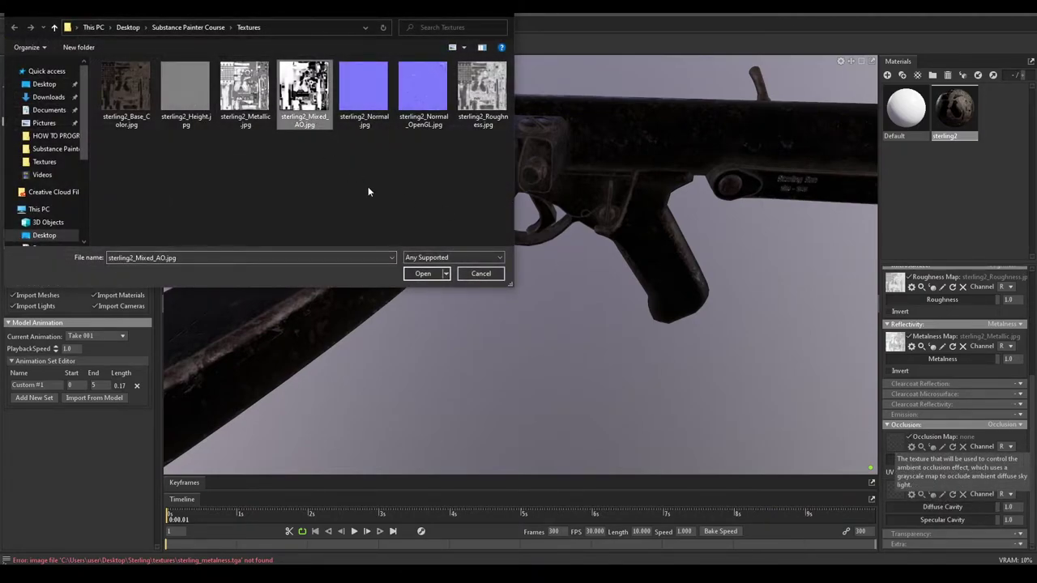
left_click(423, 272)
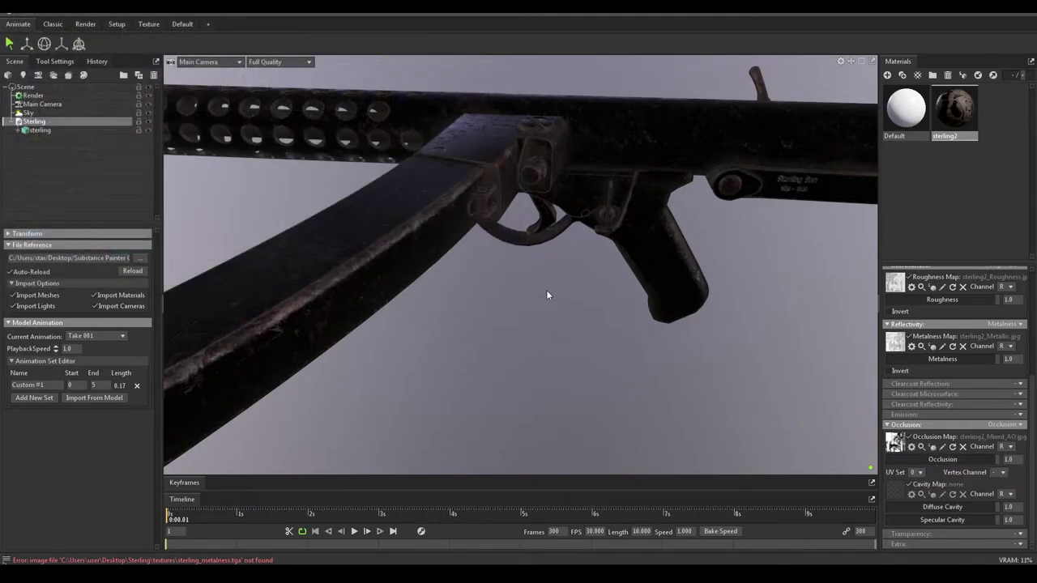
Step: Orbit and zoom around the gun to inspect the finished textures
mouse_move(568, 314)
left_mouse_down()
mouse_move(551, 281)
mouse_move(551, 315)
mouse_move(516, 280)
mouse_move(580, 322)
left_mouse_up()
scroll(618, 204, "down", 5)
mouse_move(619, 204)
left_mouse_down()
mouse_move(489, 200)
mouse_move(673, 212)
mouse_move(638, 244)
left_mouse_up()
scroll(490, 200, "up", 5)
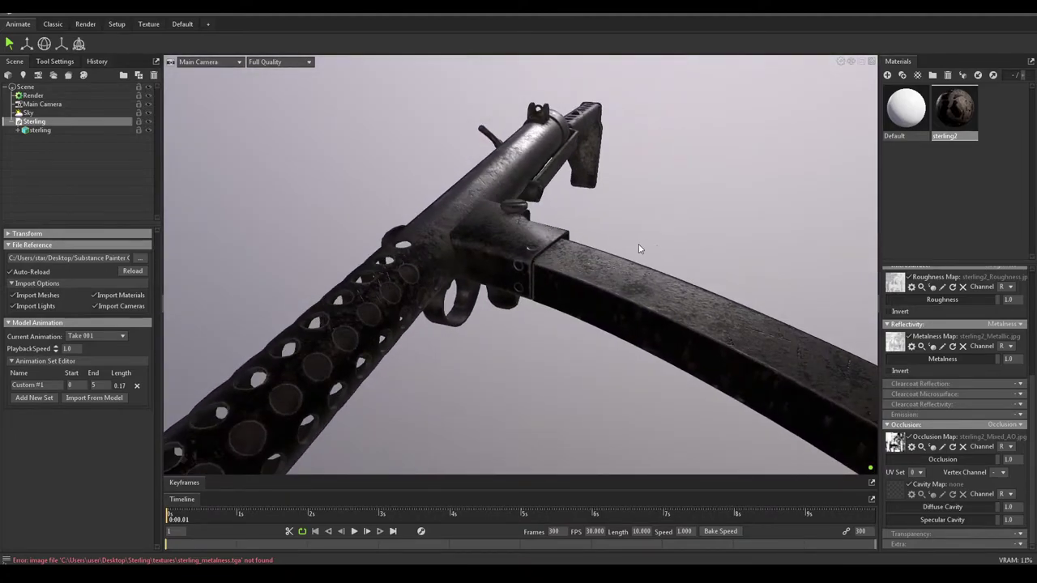
scroll(488, 183, "down", 5)
mouse_move(488, 184)
left_mouse_down()
mouse_move(437, 180)
mouse_move(515, 196)
mouse_move(463, 196)
mouse_move(519, 181)
left_mouse_up()
scroll(493, 209, "up", 3)
scroll(518, 181, "down", 3)
mouse_move(584, 179)
left_mouse_down()
mouse_move(539, 181)
mouse_move(680, 309)
mouse_move(631, 273)
mouse_move(620, 277)
mouse_move(625, 302)
mouse_move(657, 282)
left_mouse_up()
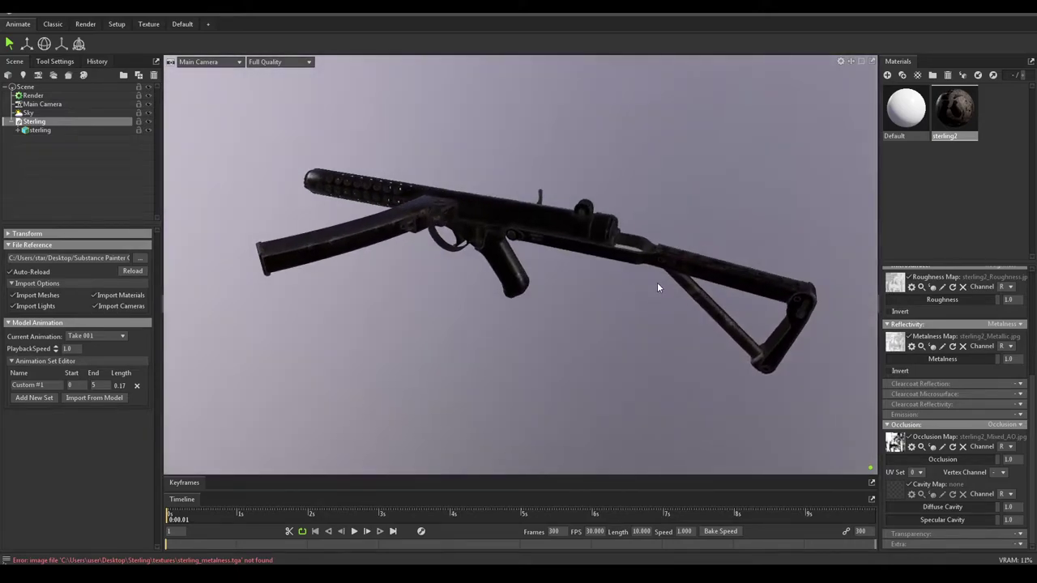
Step: Lower the Sky's backdrop brightness to about 0.033 and check the dark background
scroll(996, 395, "up", 5)
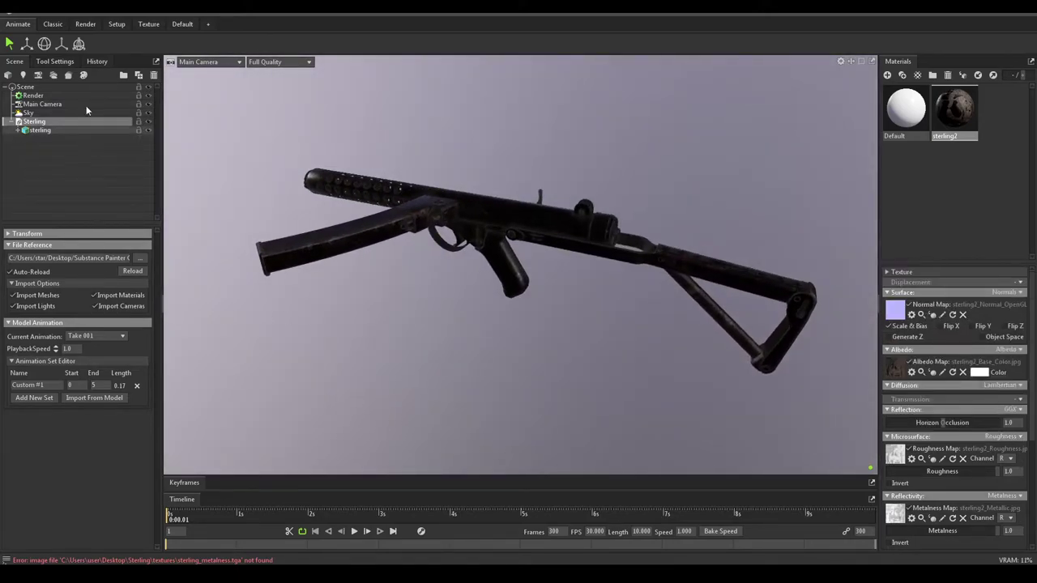
left_click(39, 112)
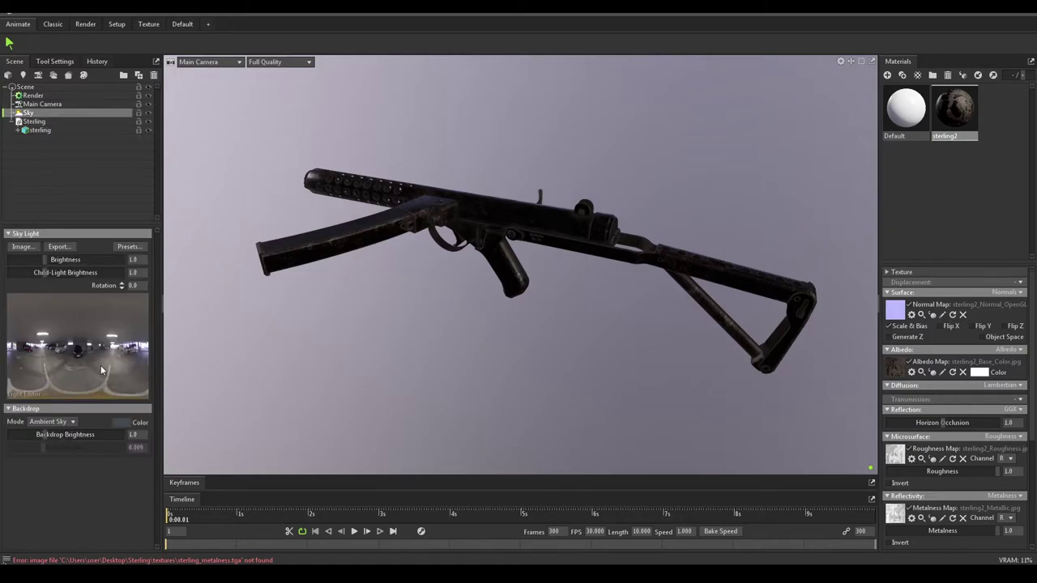
mouse_move(66, 435)
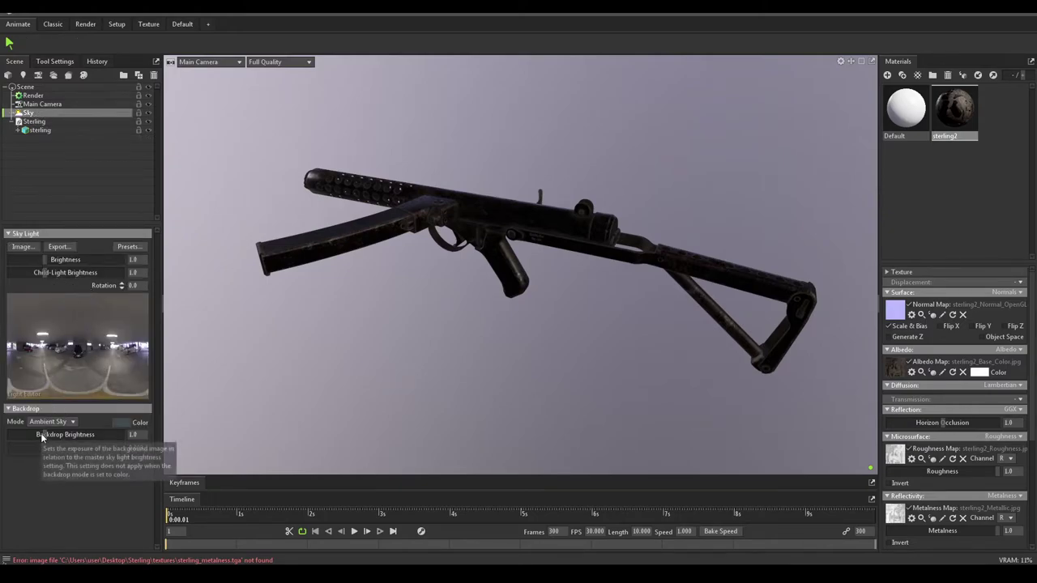
left_click_drag(42, 437, 25, 434)
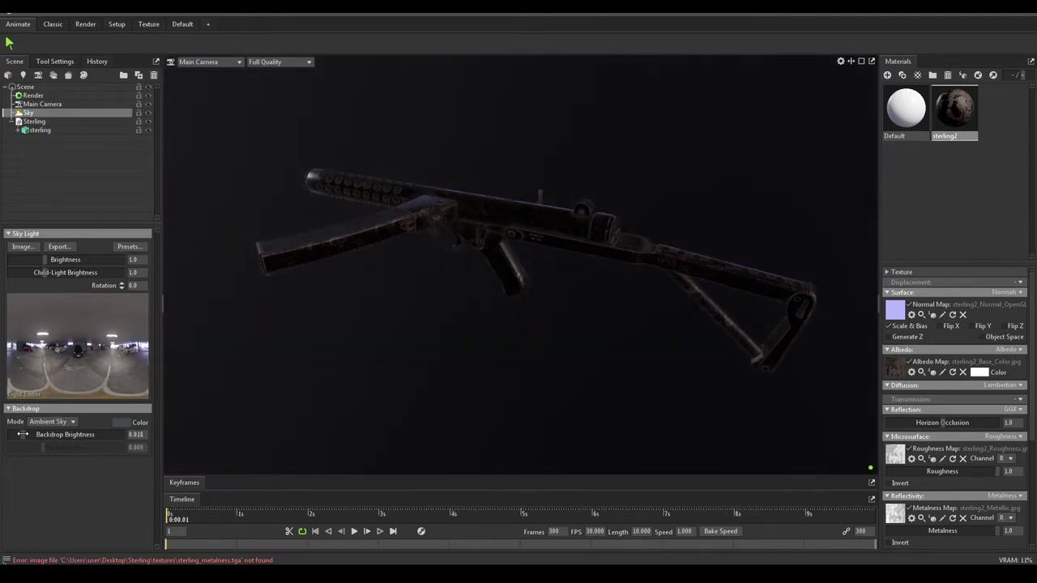
left_click_drag(23, 434, 25, 434)
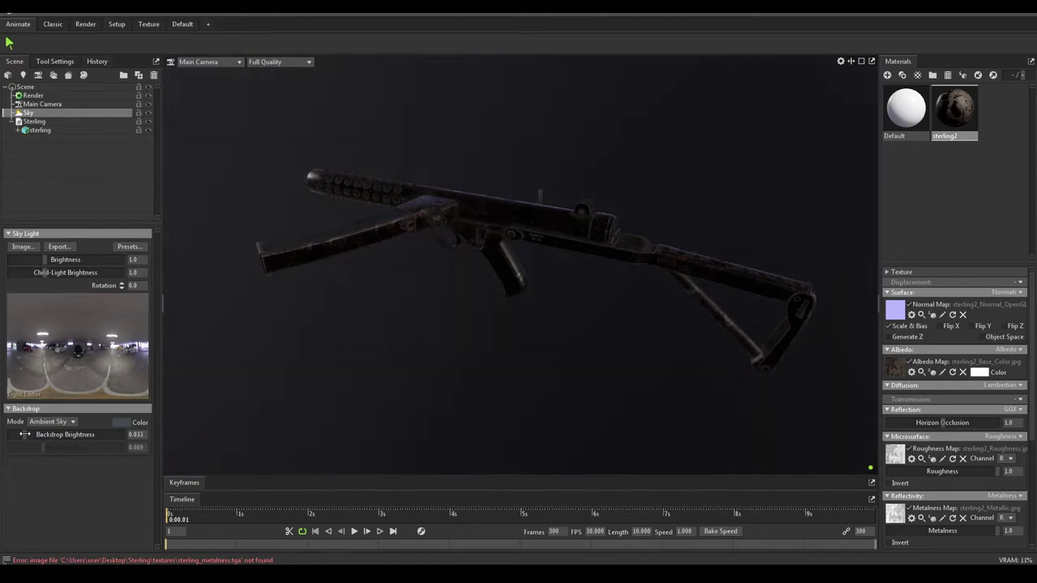
mouse_move(524, 277)
left_mouse_down()
mouse_move(636, 265)
mouse_move(504, 298)
mouse_move(548, 259)
mouse_move(558, 287)
mouse_move(545, 274)
left_mouse_up()
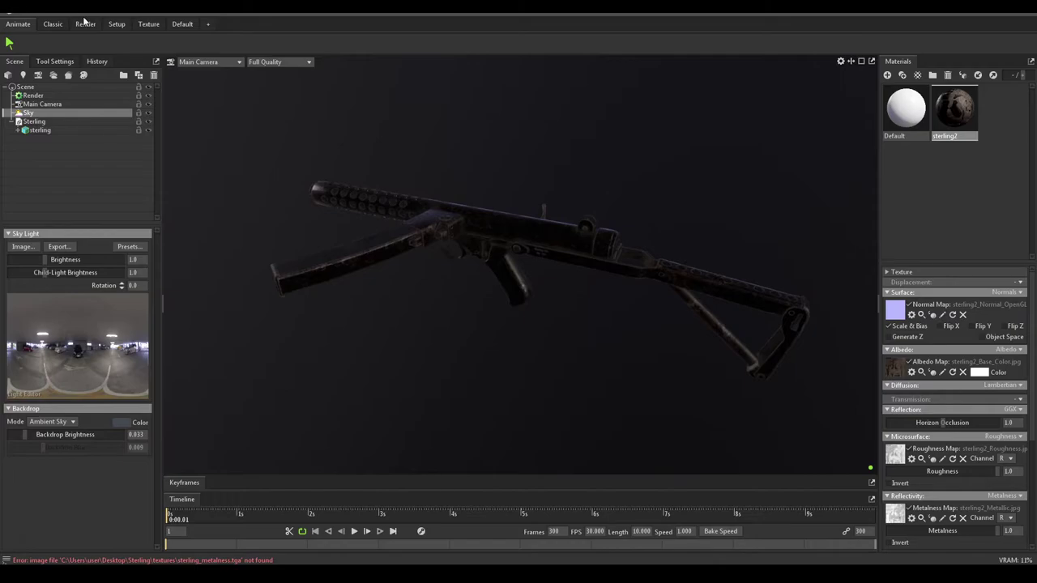
Step: Add Sky Light 1 on the sky preview and rotate the sky to about -274
left_click(34, 122)
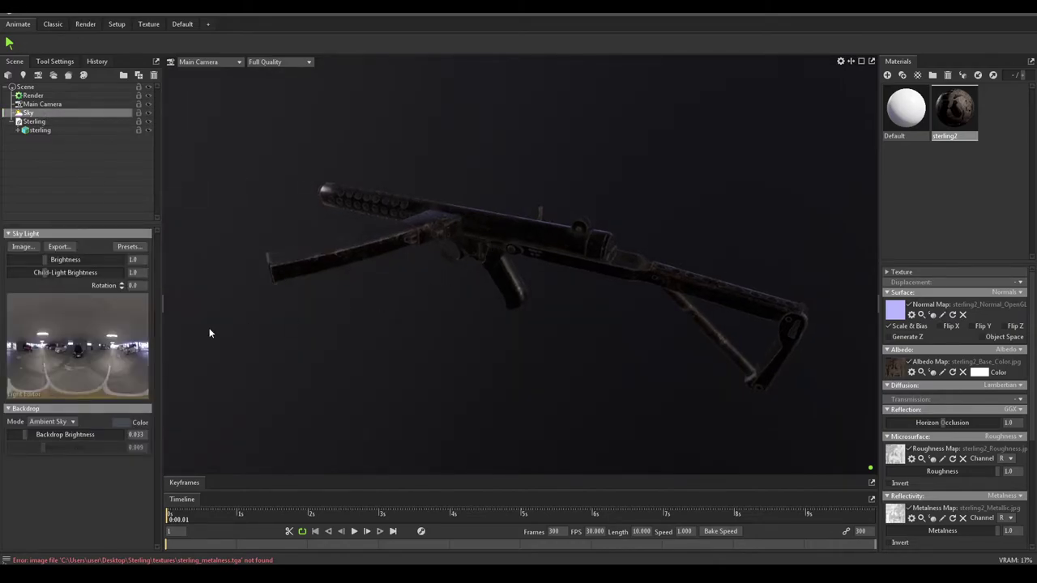
left_click(43, 336)
left_click_drag(43, 336, 90, 347)
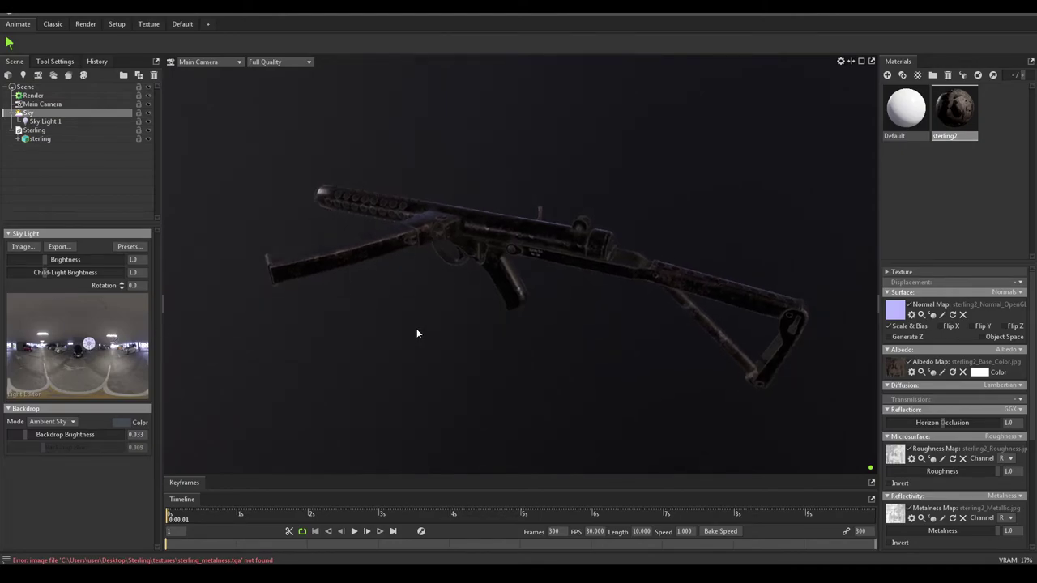
mouse_move(418, 331)
left_mouse_down("shift")
mouse_move(592, 290)
mouse_move(493, 289)
mouse_move(493, 305)
mouse_move(333, 298)
mouse_move(432, 287)
mouse_move(449, 279)
mouse_move(432, 255)
mouse_move(476, 256)
mouse_move(465, 251)
left_mouse_up("shift")
Step: Add Sky Light 2 and drag it to a new spot on the sky preview
scroll(465, 252, "up", 2)
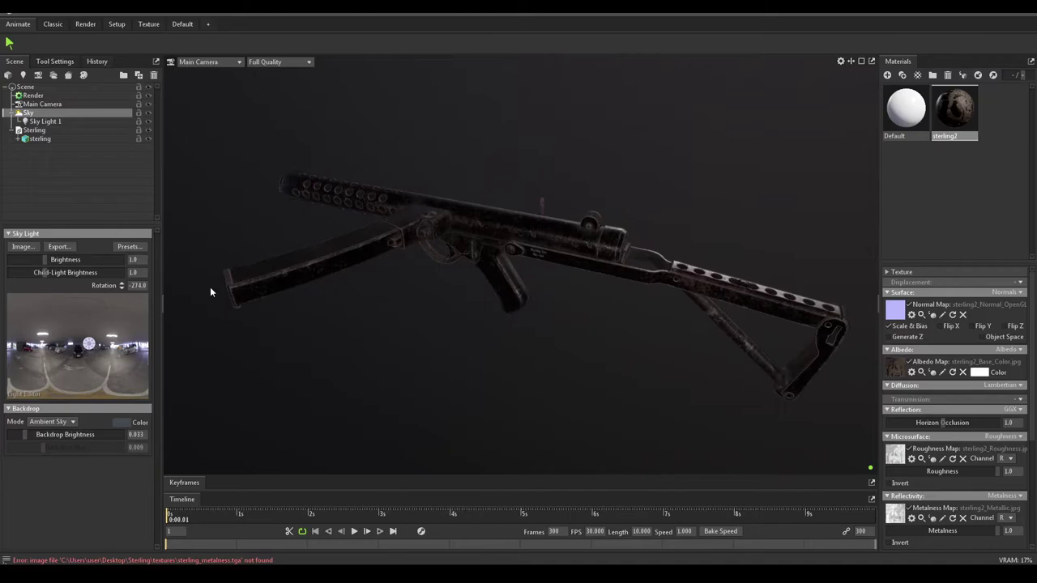
left_click(114, 339)
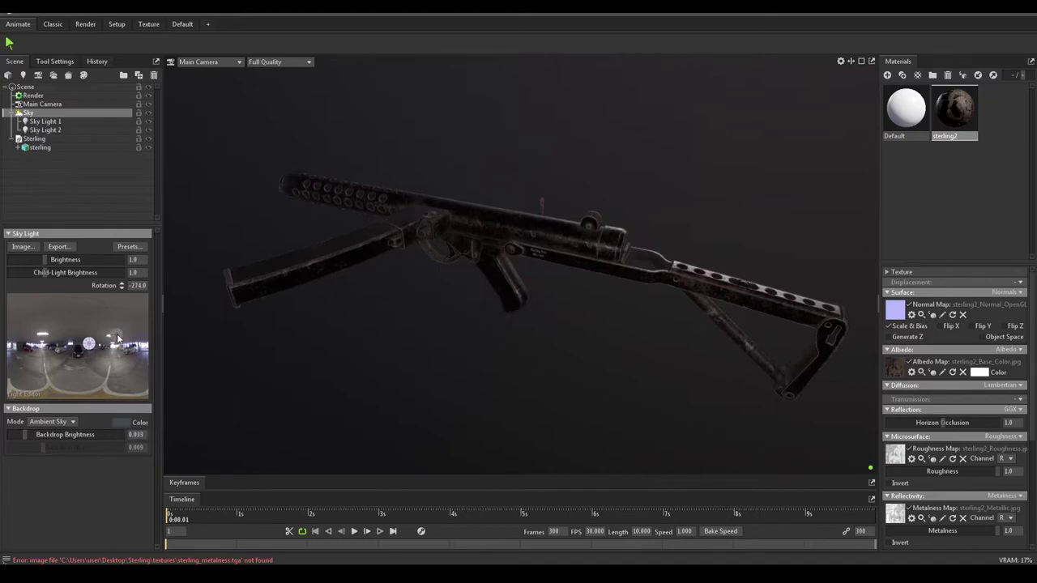
mouse_move(132, 344)
left_mouse_down()
mouse_move(150, 347)
mouse_move(37, 333)
left_mouse_up()
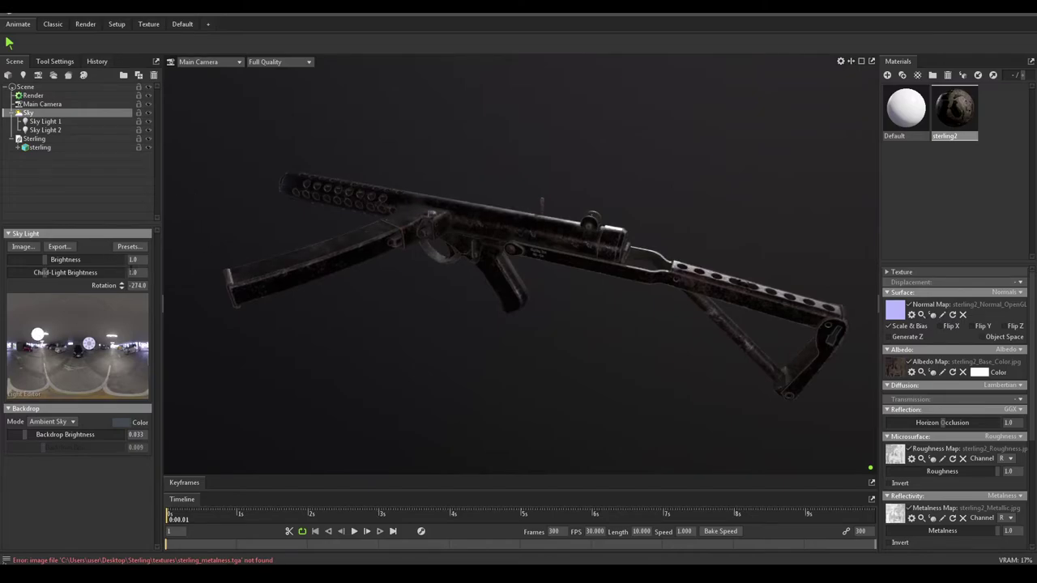
Step: Turn off shadow casting on Sky Light 2 and add Sky Light 3
left_click(46, 130)
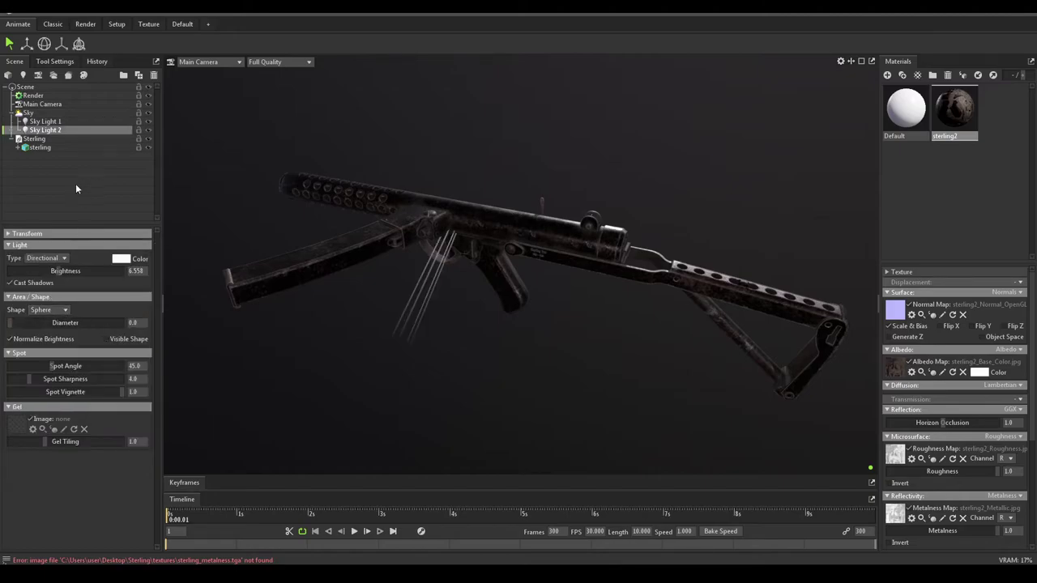
left_click(40, 288)
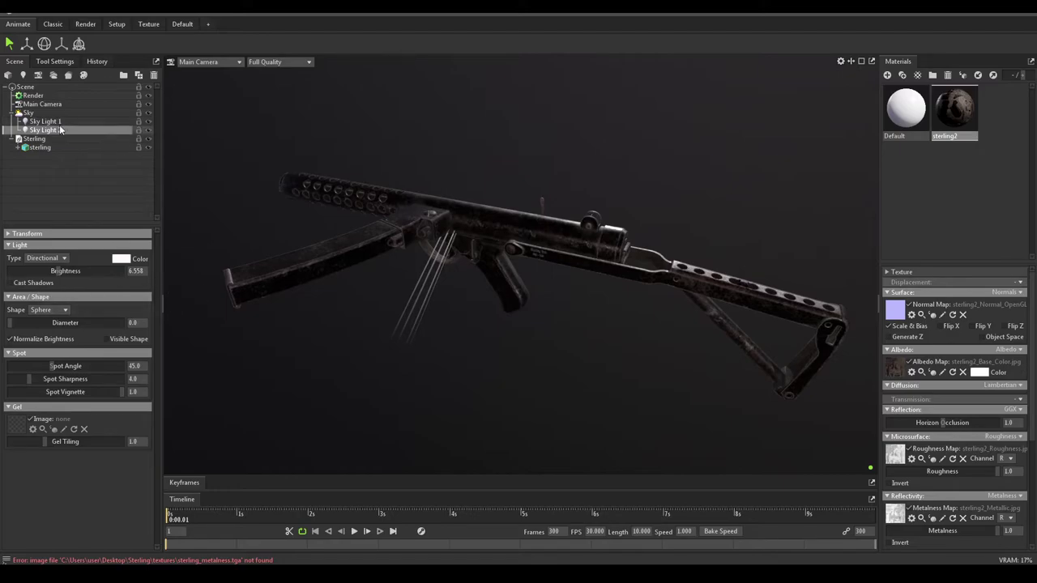
left_click(28, 113)
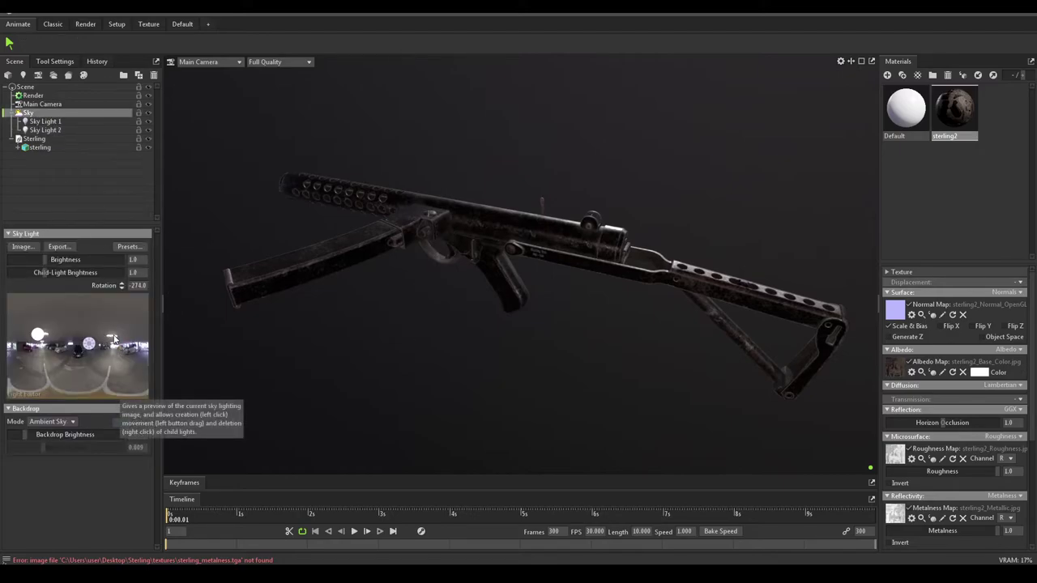
left_click(145, 344)
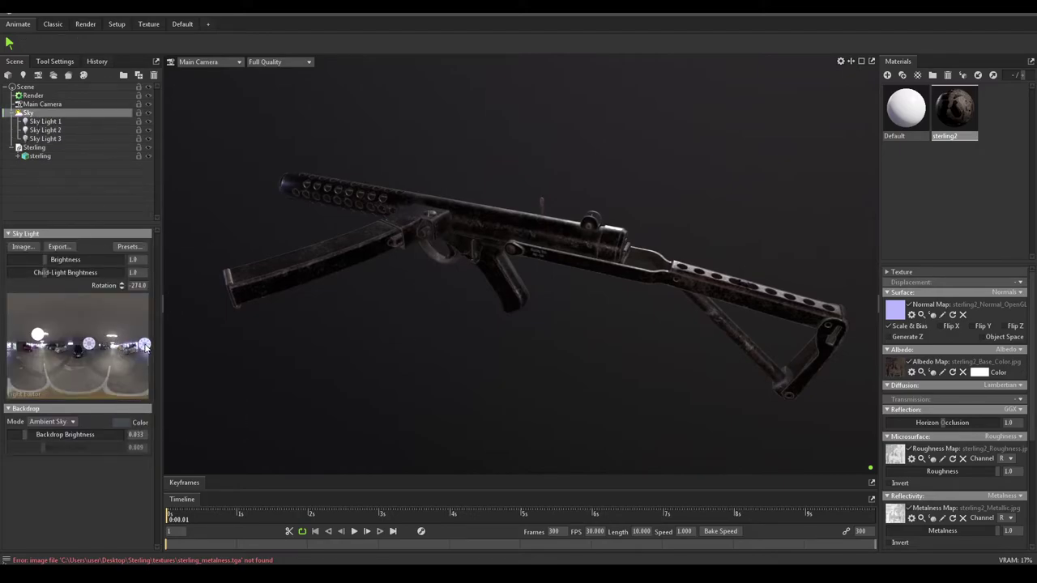
Step: Make Sky Light 3 shadowless with the pale lavender colour e7e8ff
left_click(56, 139)
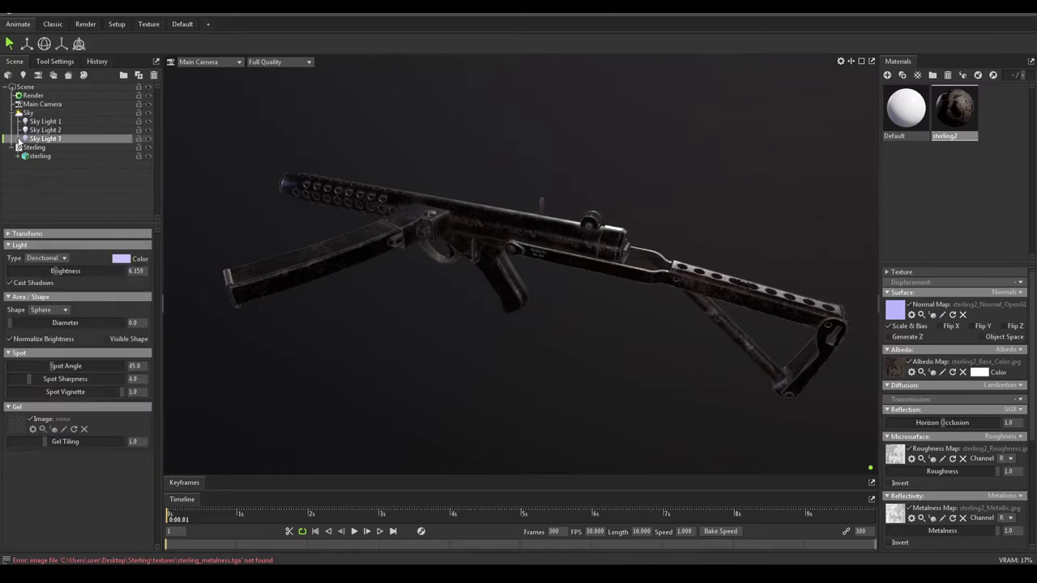
left_click(38, 284)
left_click(121, 259)
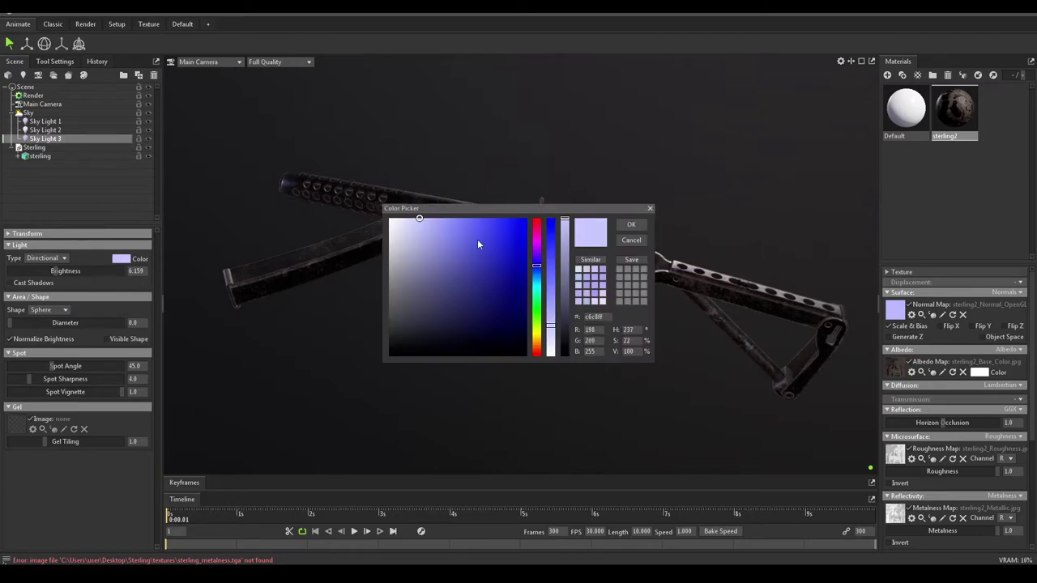
left_click(400, 218)
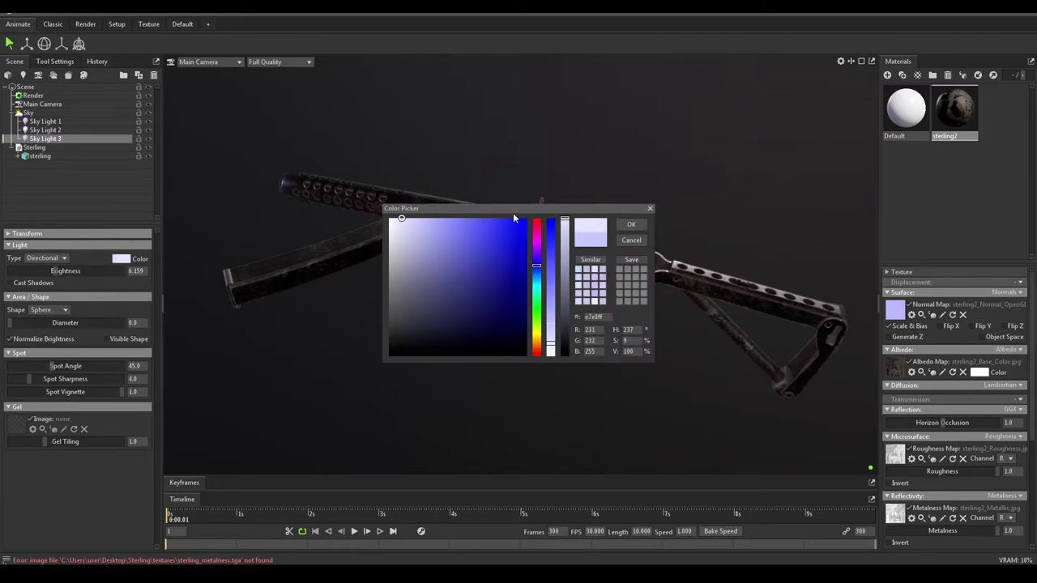
left_click(634, 225)
left_click(47, 129)
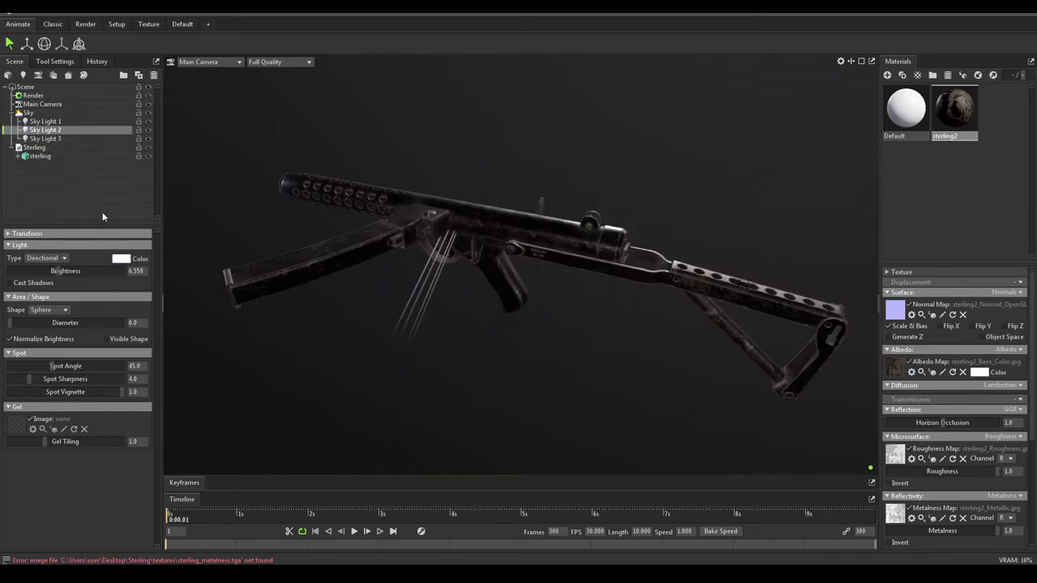
Step: Add an omni light, Light 1, to the scene near the gun
left_click(83, 10)
mouse_move(122, 21)
mouse_move(186, 44)
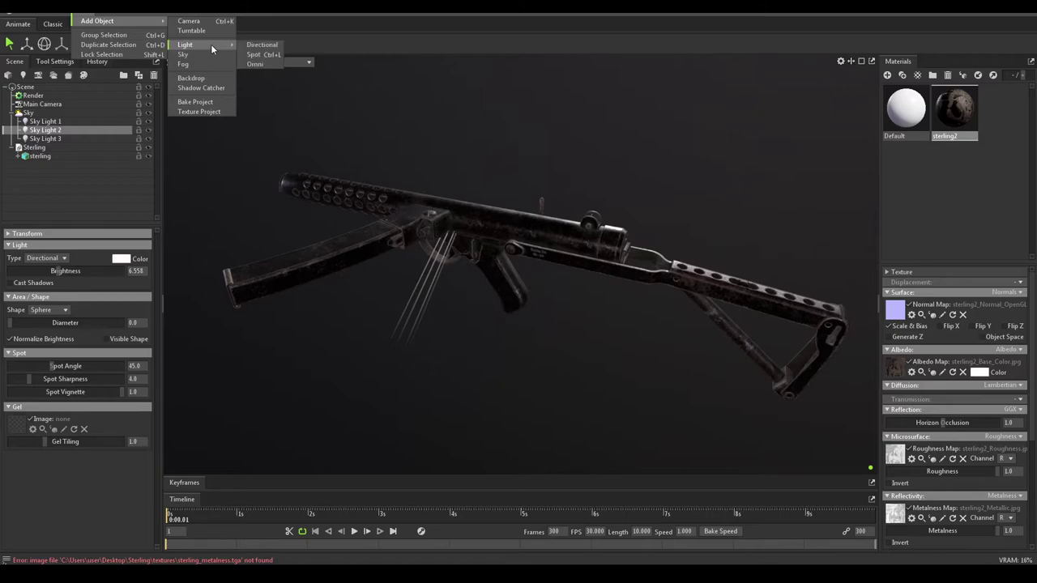
left_click(257, 64)
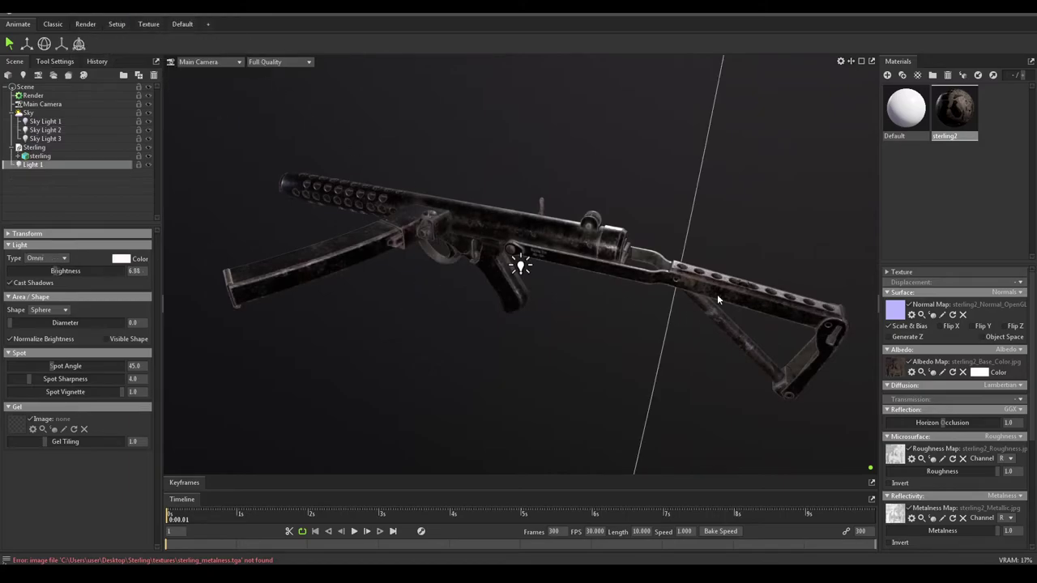
mouse_move(715, 273)
left_mouse_down()
mouse_move(801, 270)
mouse_move(690, 269)
mouse_move(432, 300)
left_mouse_up()
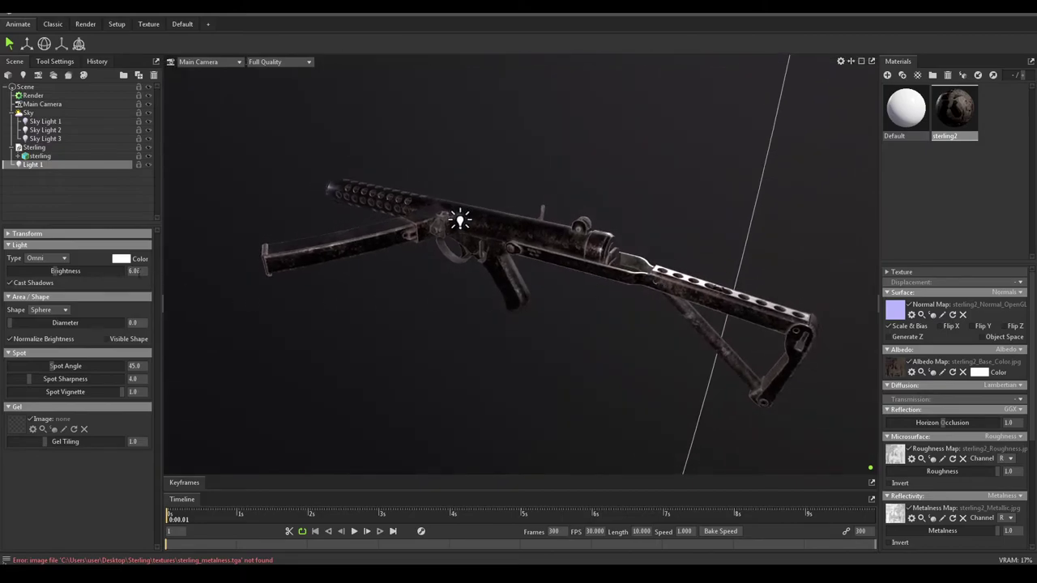
Step: Set Light 1's brightness to 6
double_click(139, 271)
type("6")
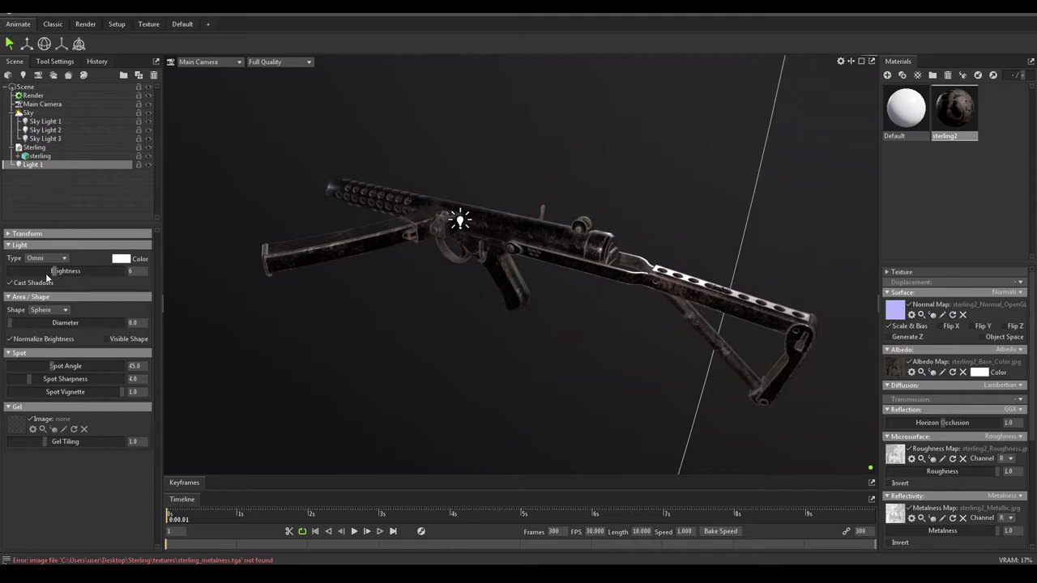
left_click_drag(52, 273, 55, 272)
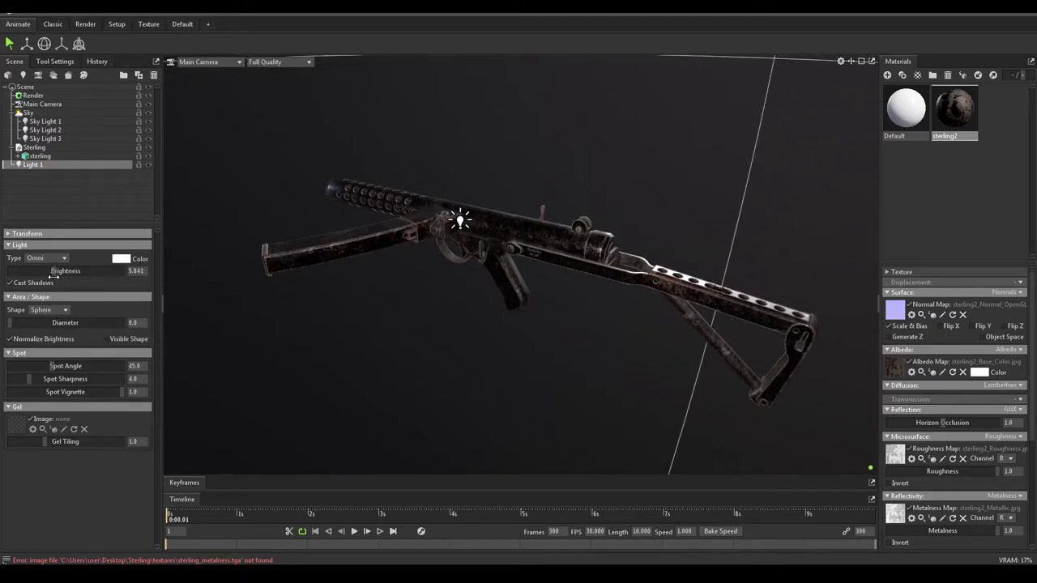
left_click(136, 270)
type("6")
key("Return")
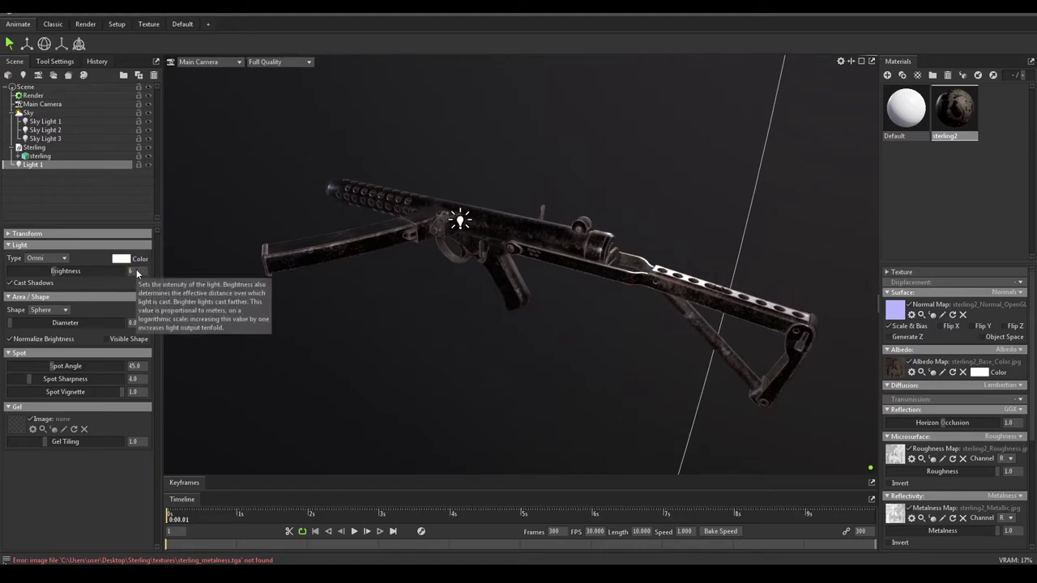
mouse_move(365, 243)
left_mouse_down()
mouse_move(541, 240)
mouse_move(515, 248)
left_mouse_up()
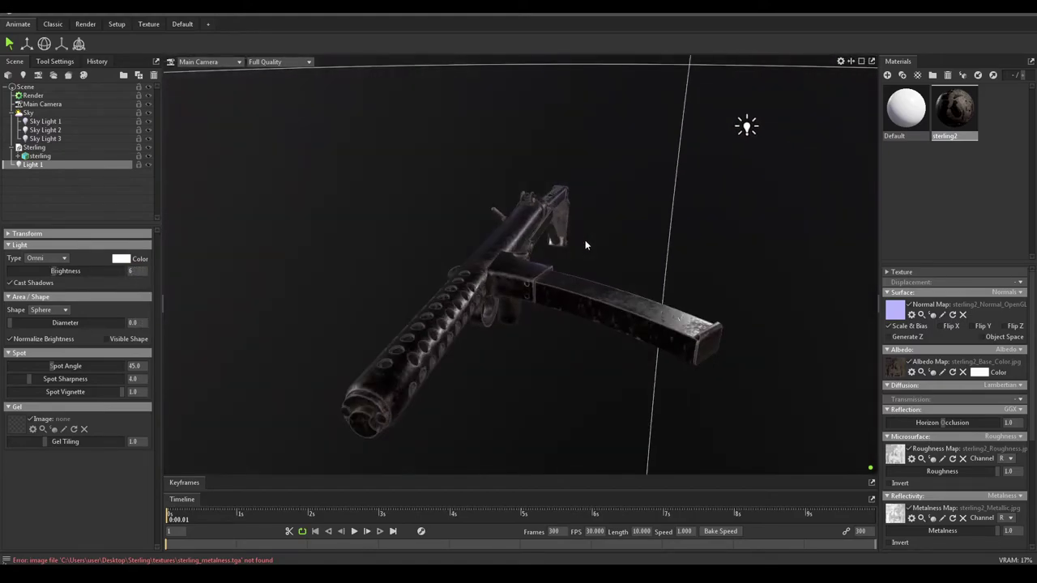
Step: Enable Safe Frame on the Main Camera, then orbit and zoom so the gun fills the frame
left_click(44, 104)
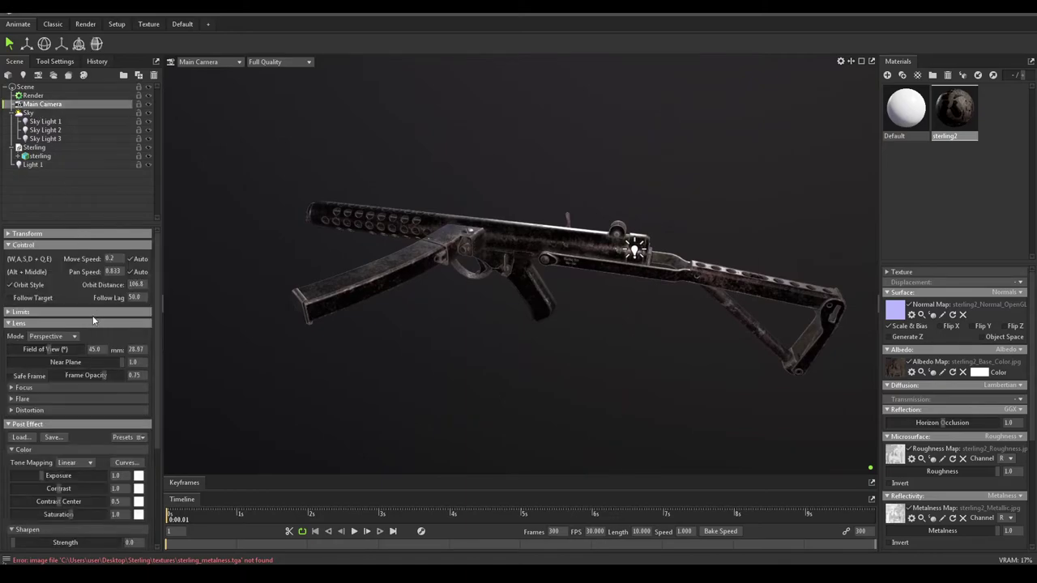
left_click(27, 379)
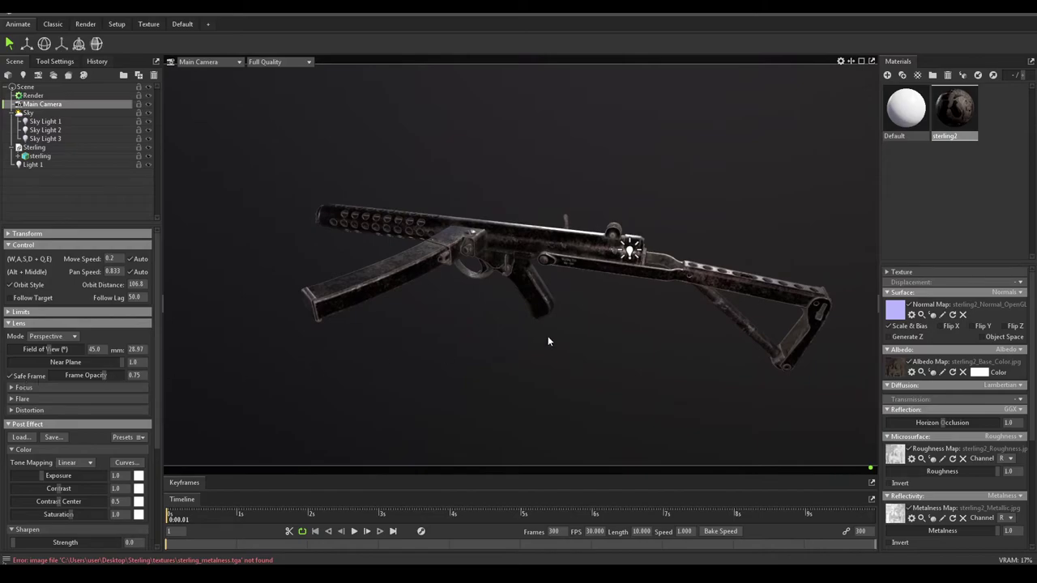
mouse_move(546, 328)
left_mouse_down()
mouse_move(514, 340)
mouse_move(523, 285)
left_mouse_up()
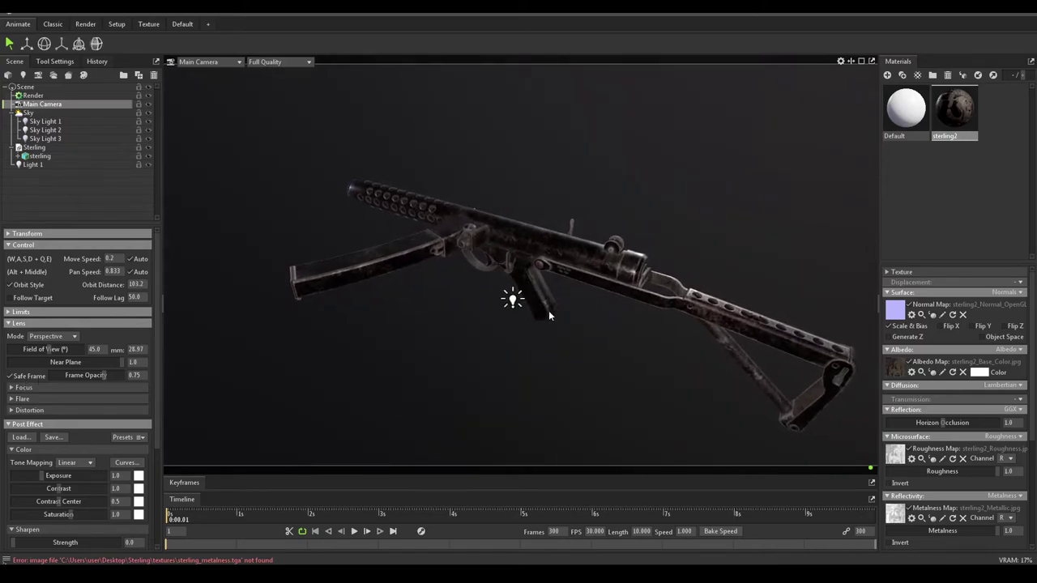
scroll(531, 300, "up", 3)
scroll(534, 302, "down", 2)
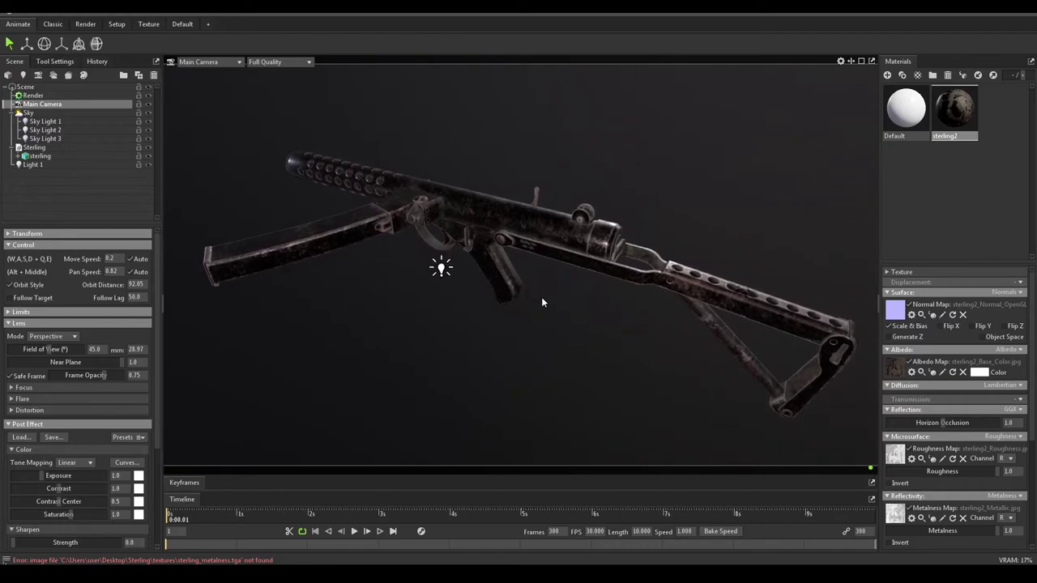
scroll(551, 292, "up", 1)
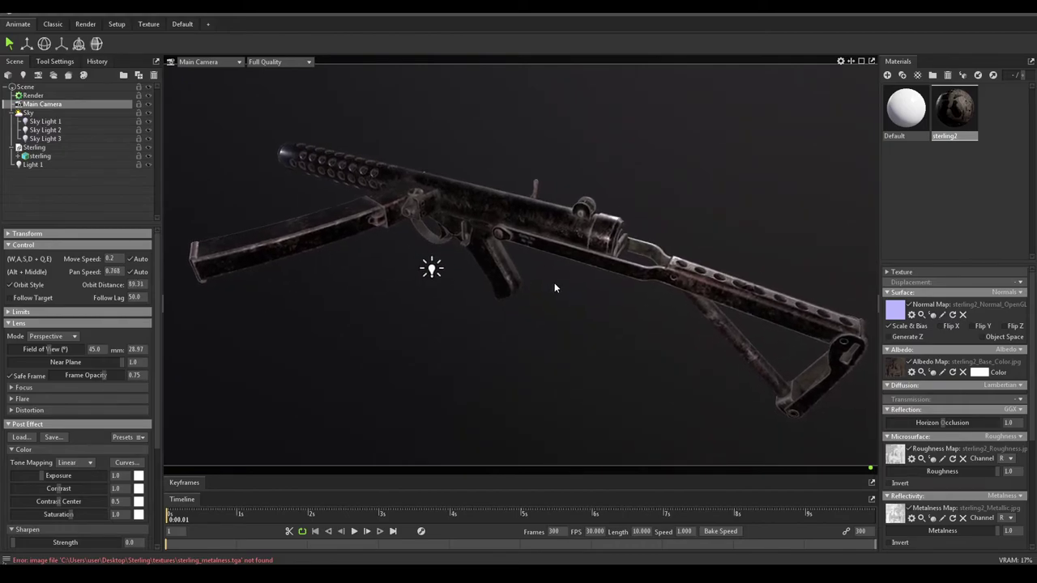
Step: Keep the exposure tint white, raise exposure to 1.1 and slightly increase contrast
scroll(93, 440, "down", 3)
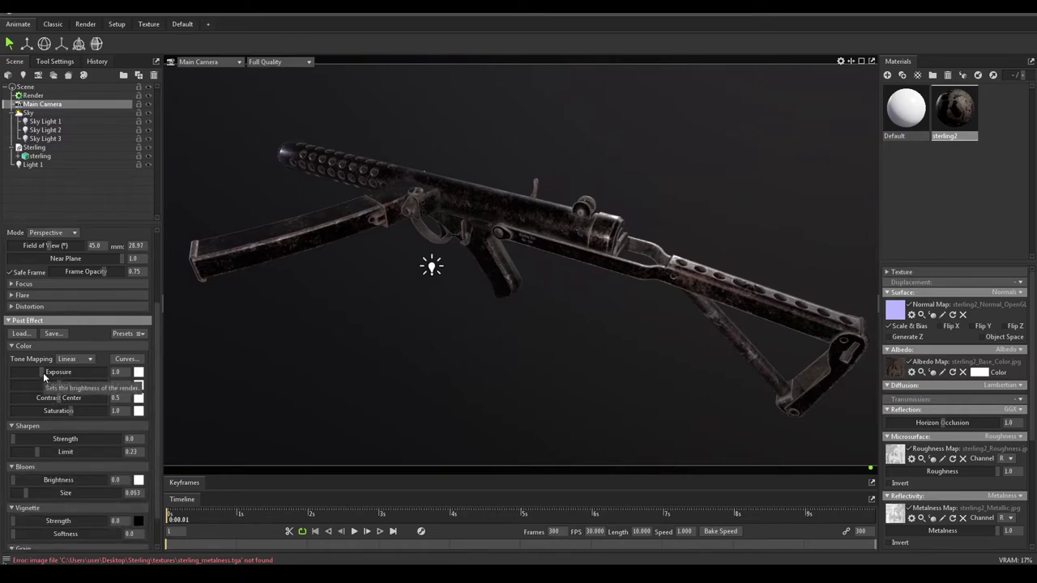
left_click(138, 373)
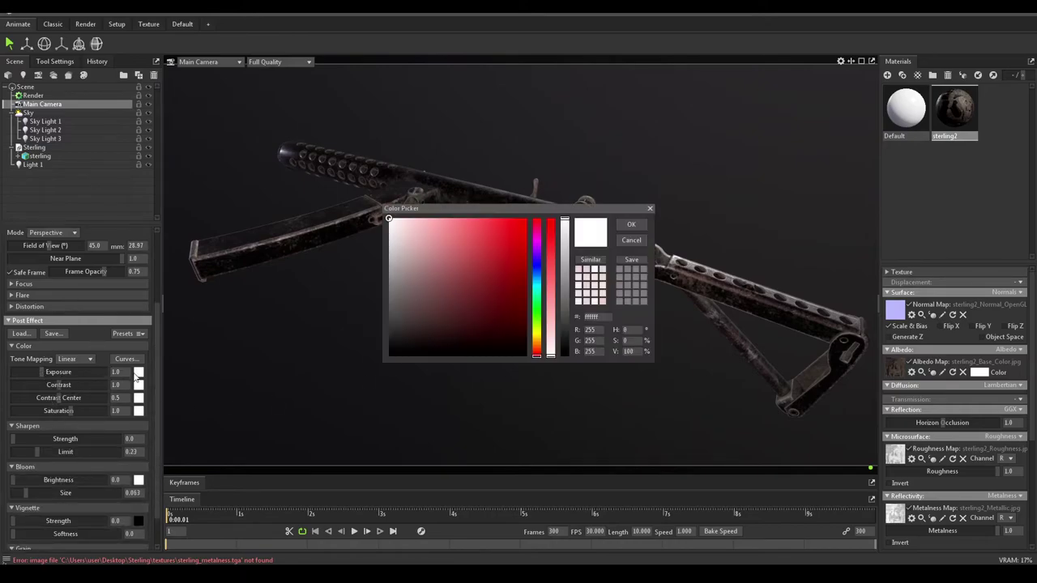
left_click(631, 225)
left_click_drag(117, 372, 128, 375)
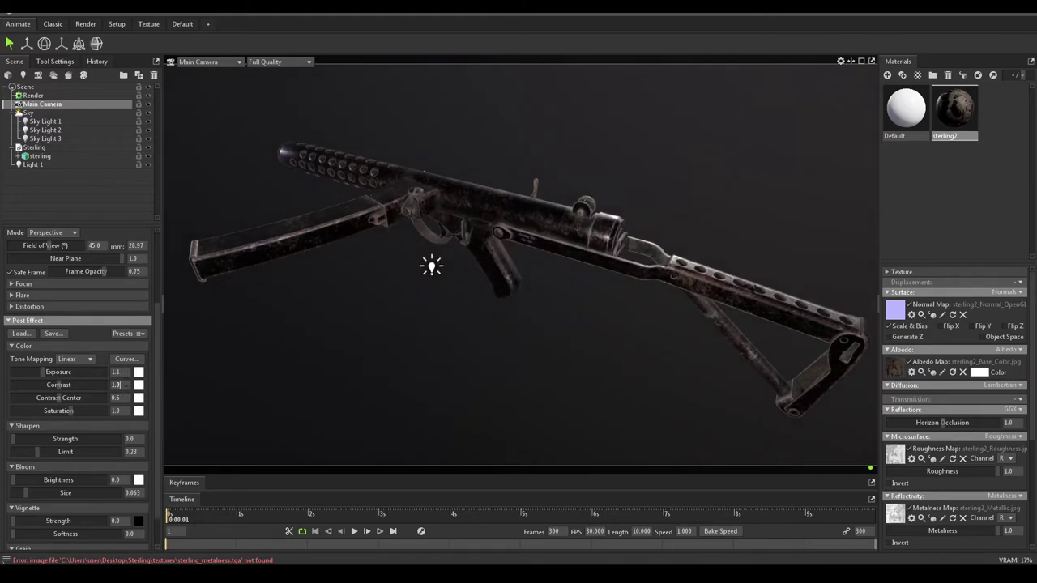
left_click_drag(120, 385, 126, 386)
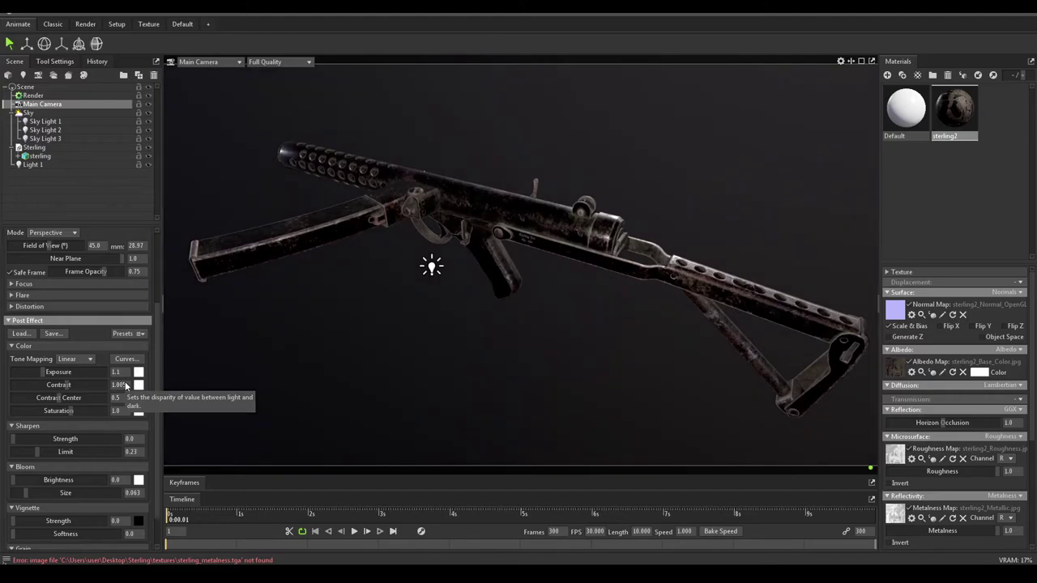
key("Escape")
left_click(43, 104)
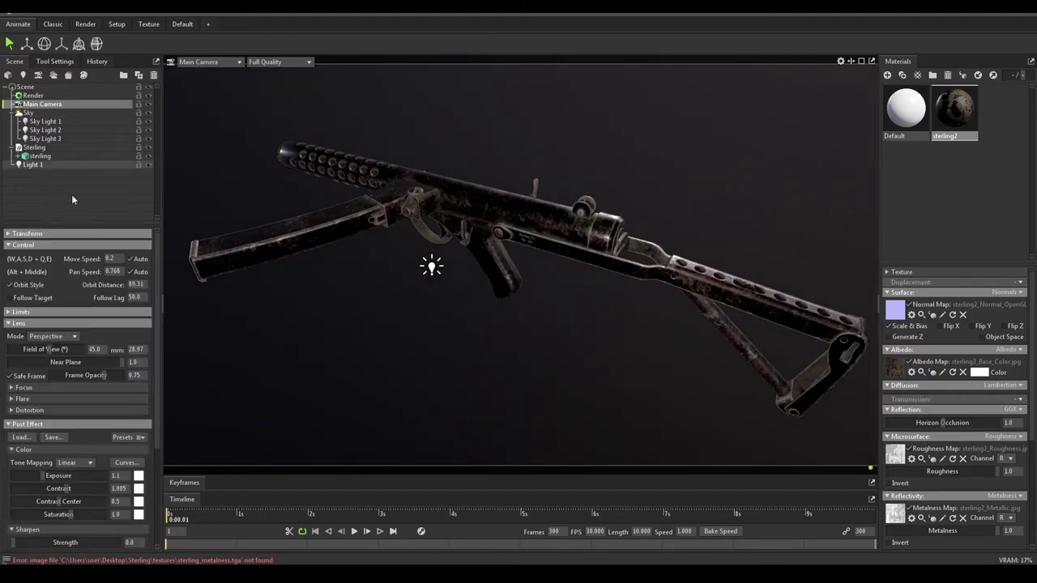
left_click(122, 488)
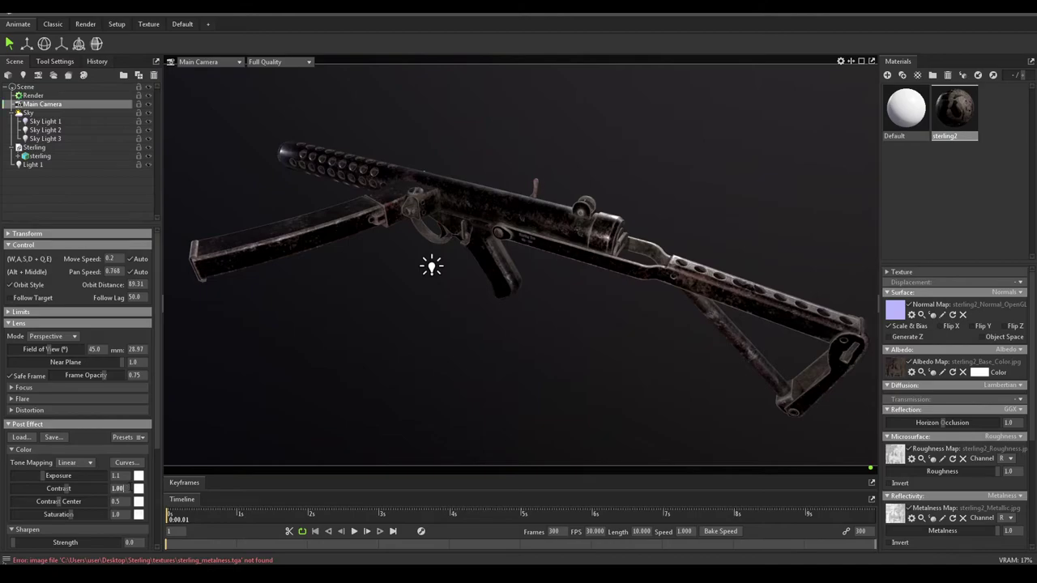
key("BackSpace")
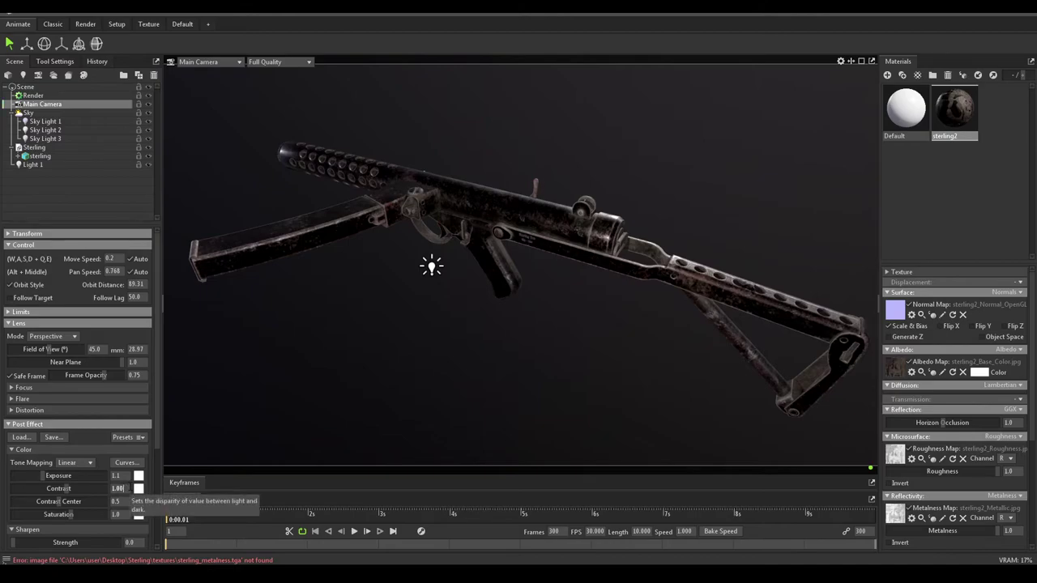
type("2")
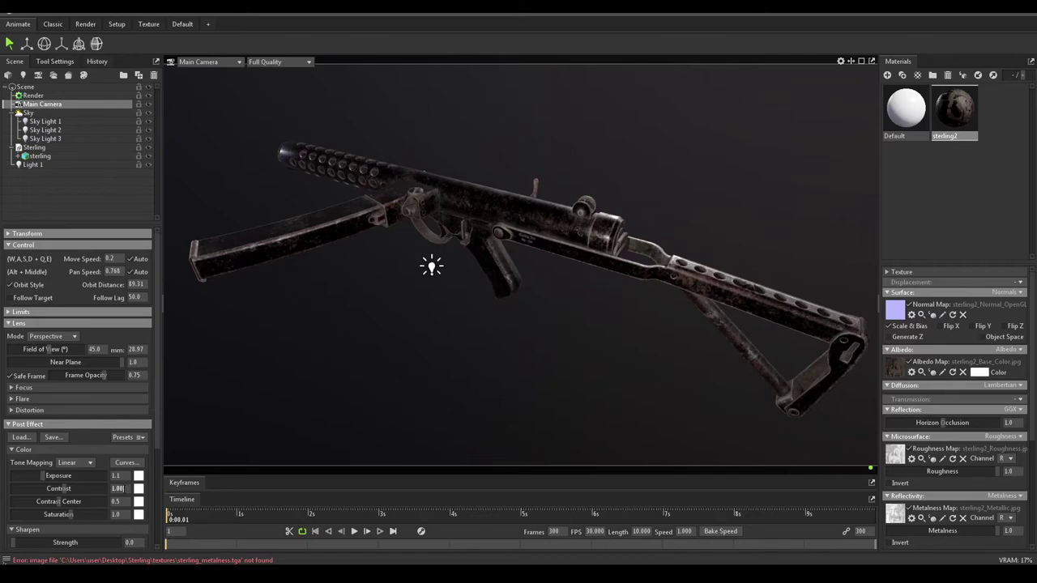
Step: Add a light sharpen of about 0.03 and a vignette of 0.35 strength, 0.52 softness
scroll(74, 480, "down", 2)
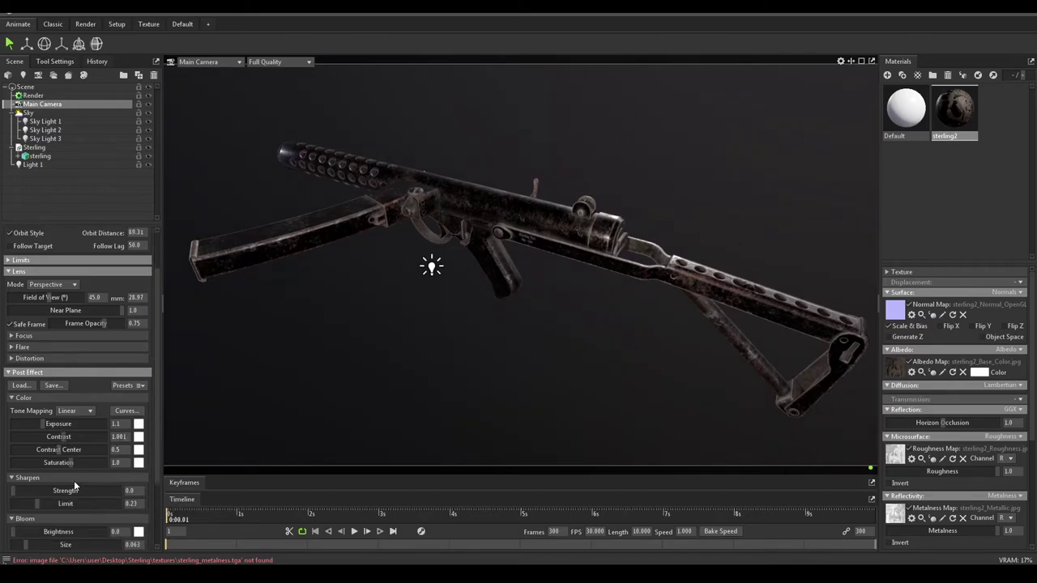
scroll(74, 480, "down", 3)
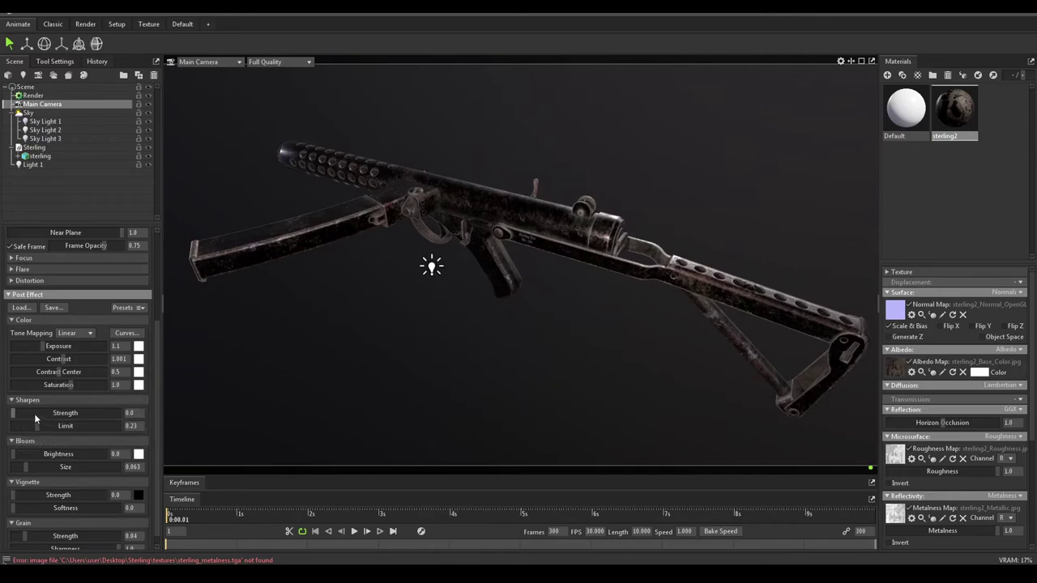
left_click_drag(13, 413, 28, 413)
mouse_move(12, 495)
left_mouse_down()
mouse_move(65, 508)
mouse_move(40, 495)
mouse_move(49, 508)
mouse_move(51, 495)
mouse_move(41, 508)
left_mouse_up()
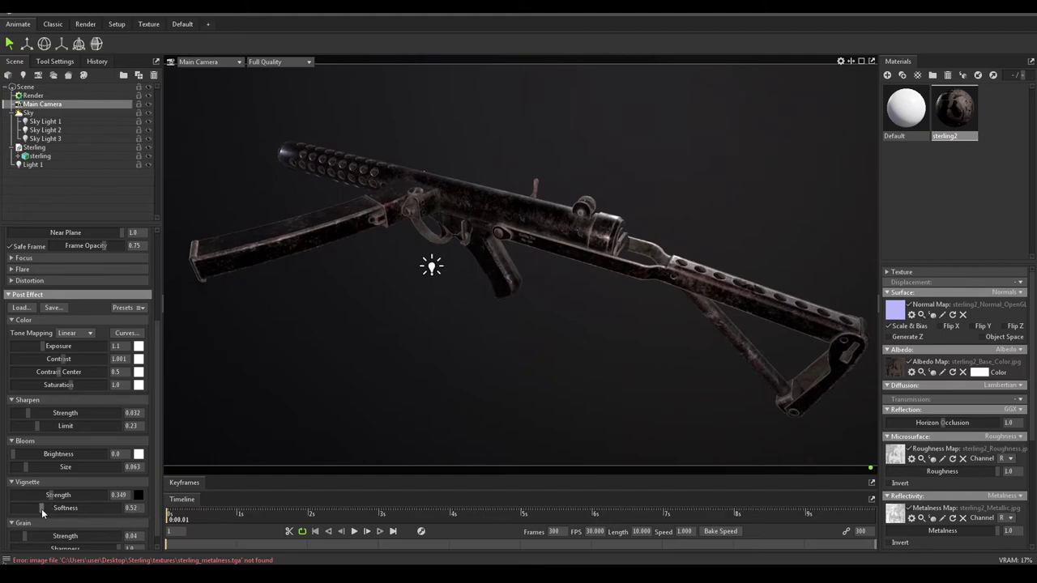
scroll(41, 508, "down", 1)
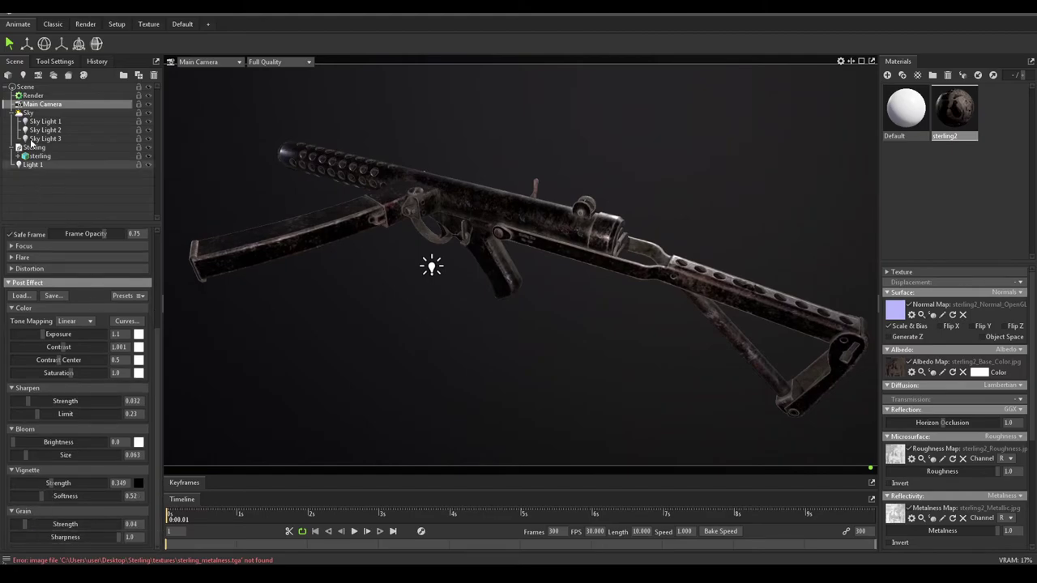
Step: Enable Use Cascades and Ambient Occlusion in the Render settings
left_click(33, 94)
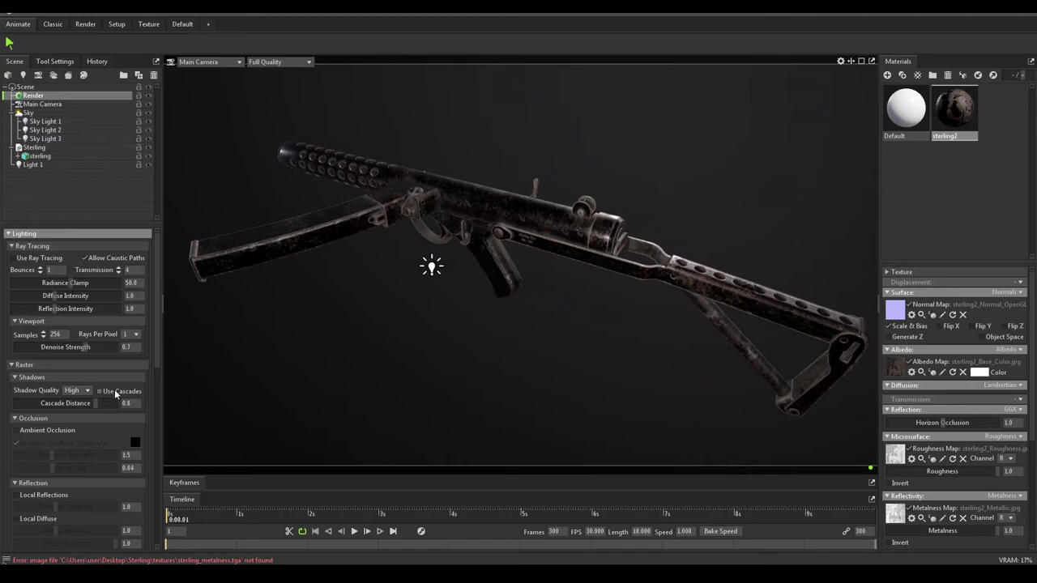
left_click(116, 393)
scroll(39, 450, "down", 3)
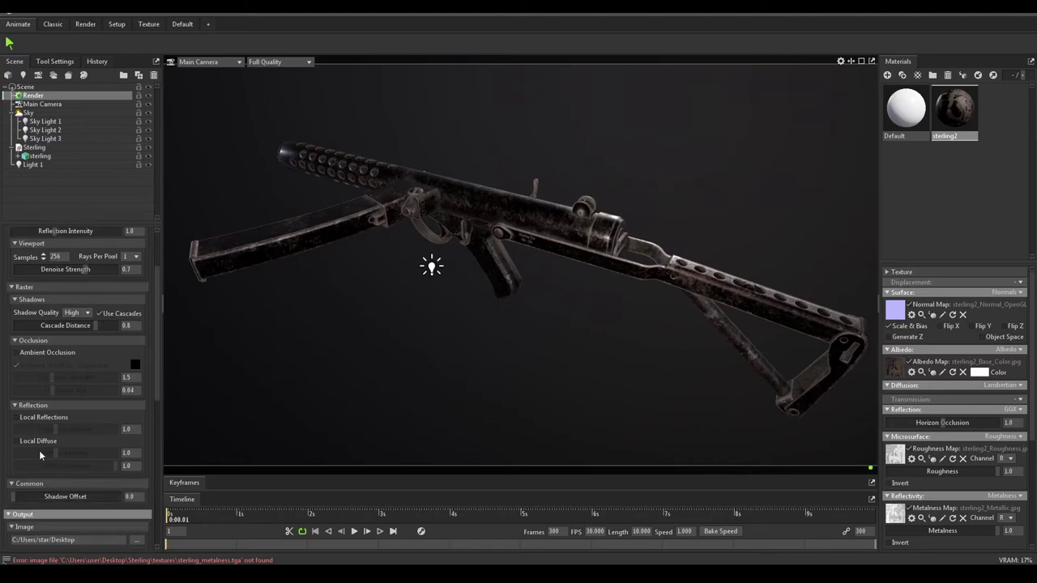
left_click(62, 349)
scroll(50, 428, "down", 1)
scroll(50, 428, "down", 1)
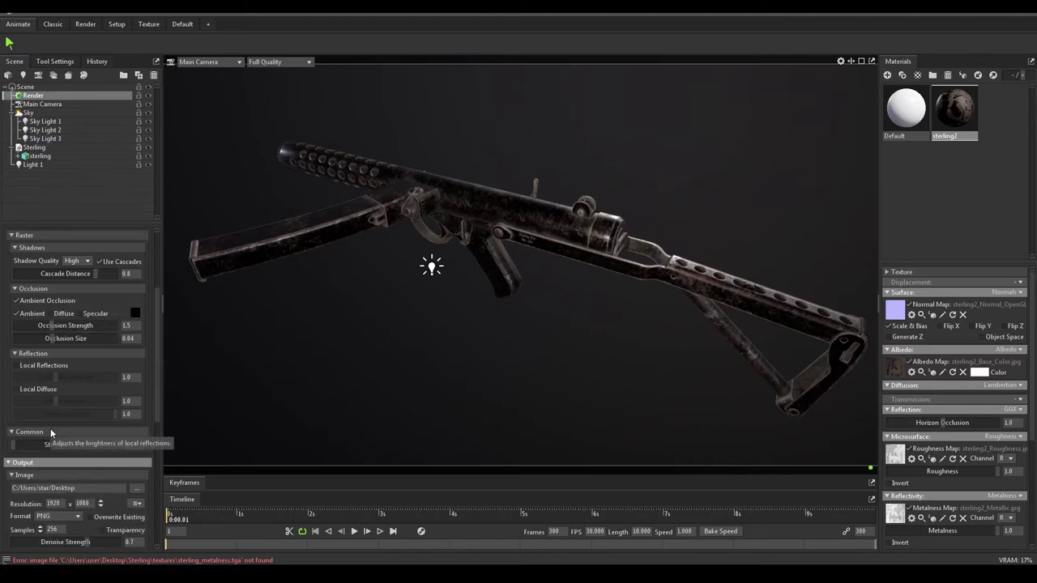
scroll(104, 436, "down", 2)
scroll(103, 436, "down", 1)
scroll(104, 436, "down", 2)
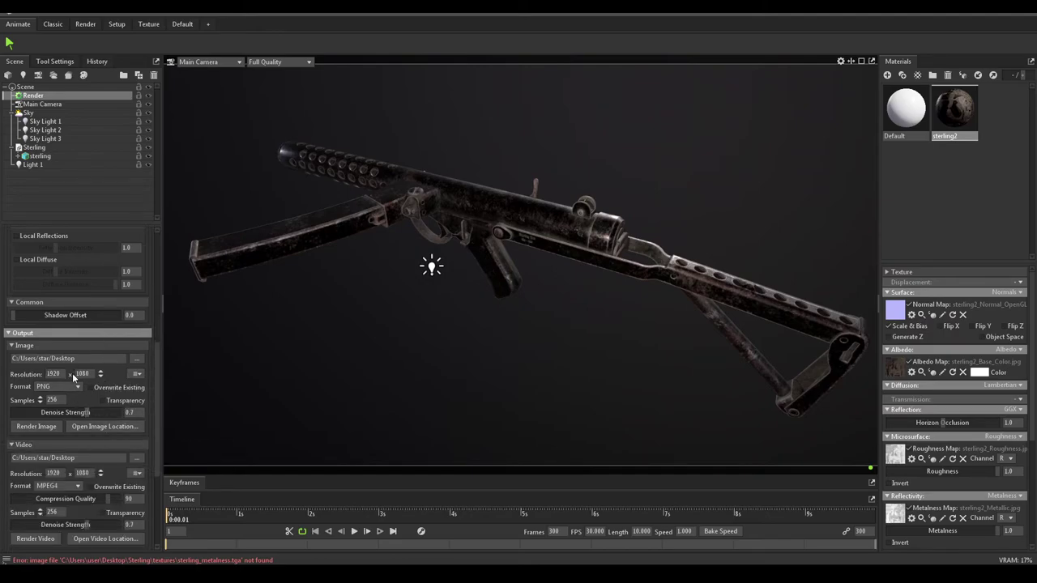
Step: Set the image output to 2560×1440, 512 samples and denoise strength 1.0
left_click(52, 373)
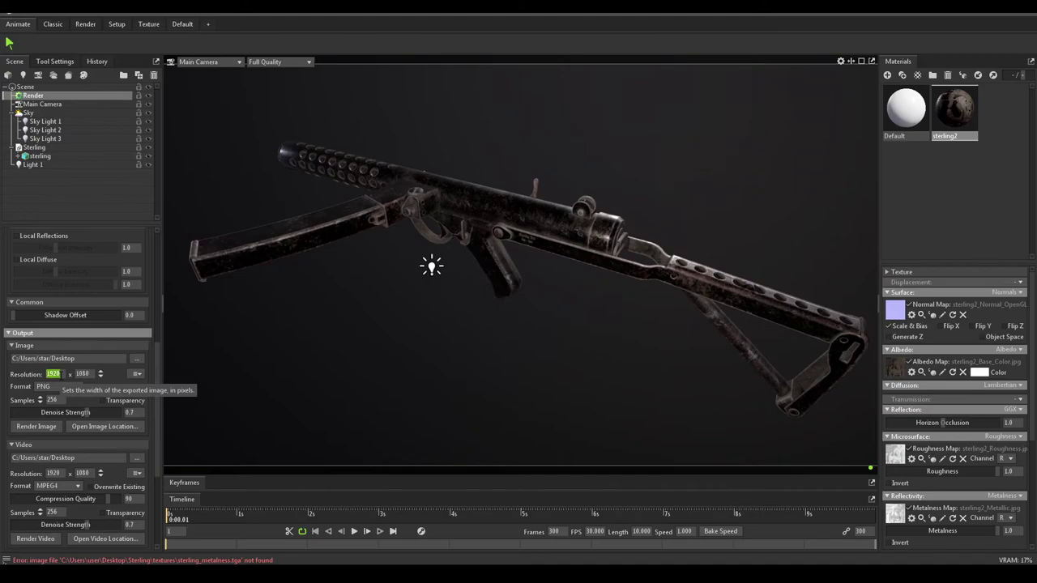
type("256")
key("Tab")
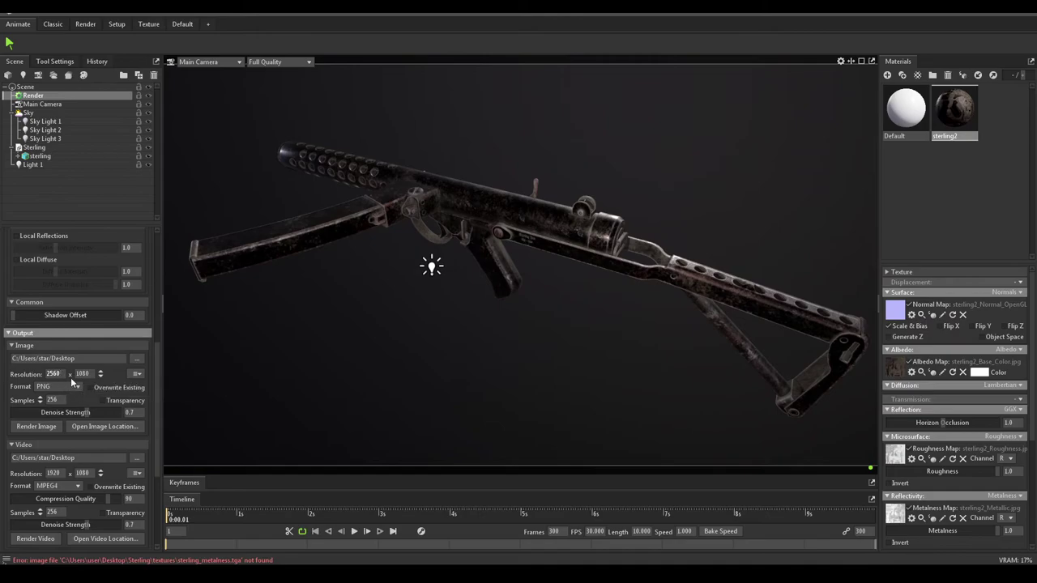
type("144")
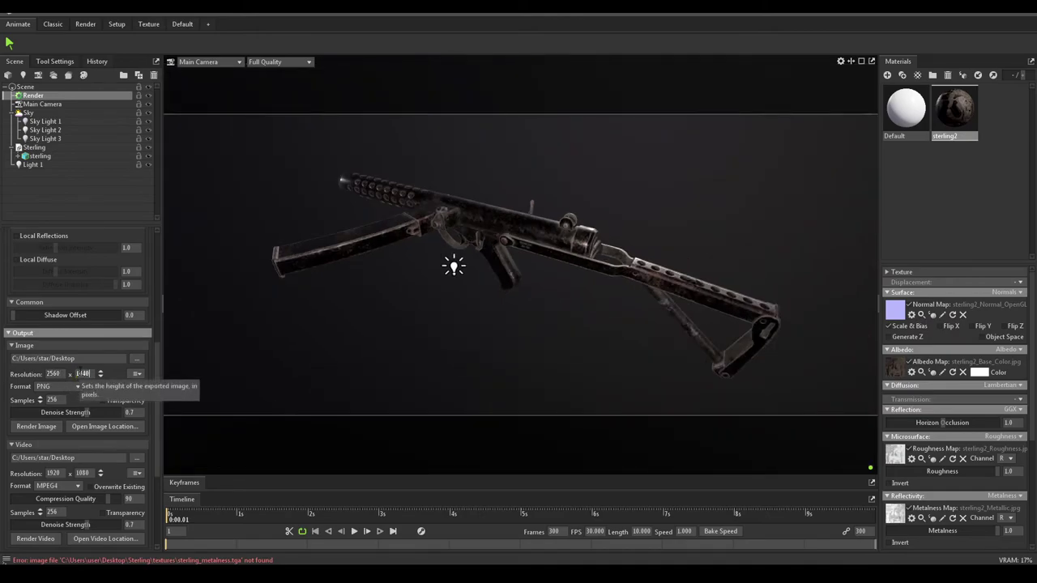
key("Return")
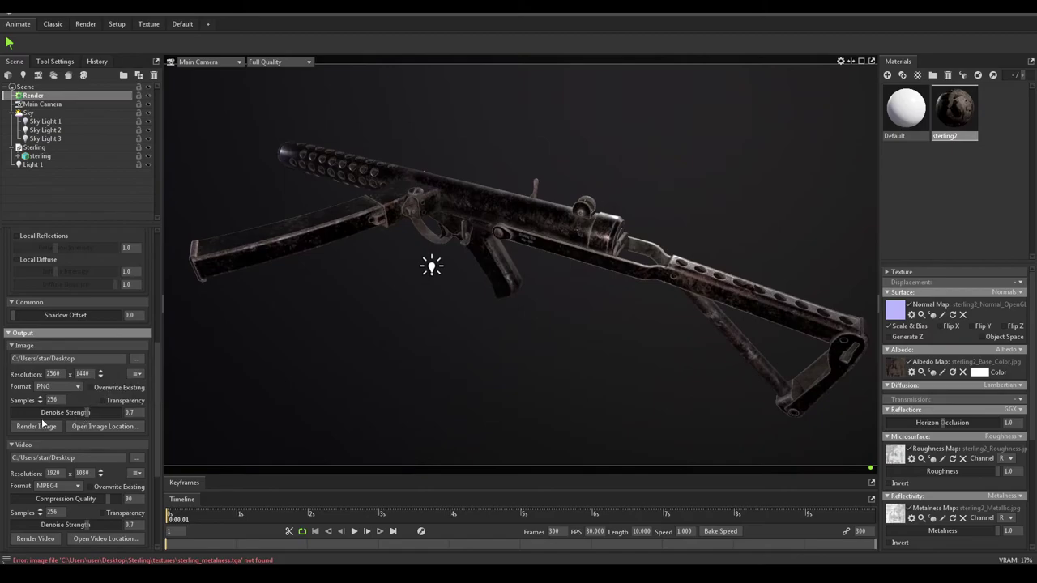
left_click(34, 401)
type("512")
scroll(98, 419, "down", 1)
left_click_drag(91, 388, 123, 388)
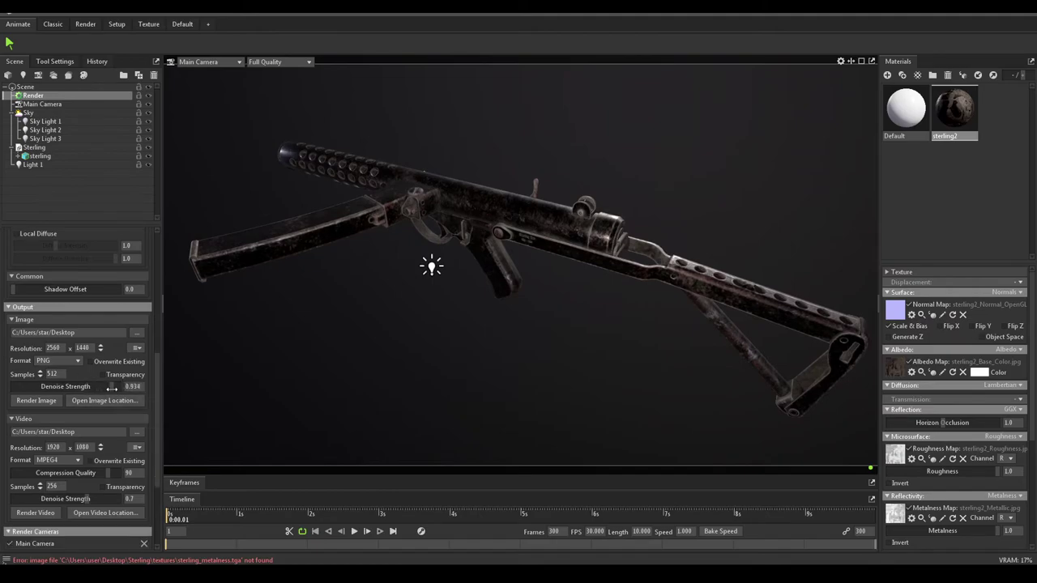
scroll(111, 410, "down", 3)
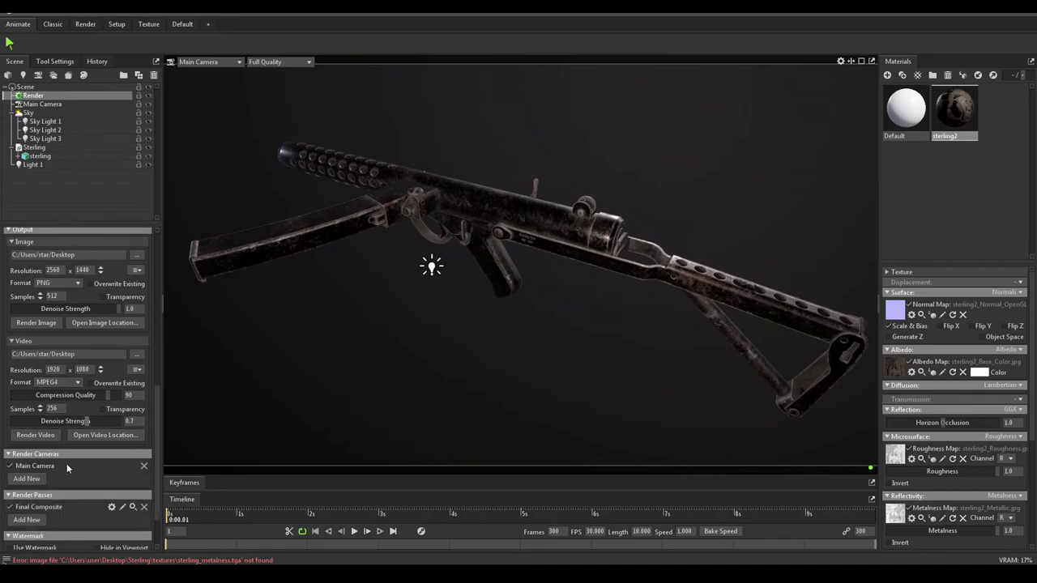
scroll(53, 422, "down", 2)
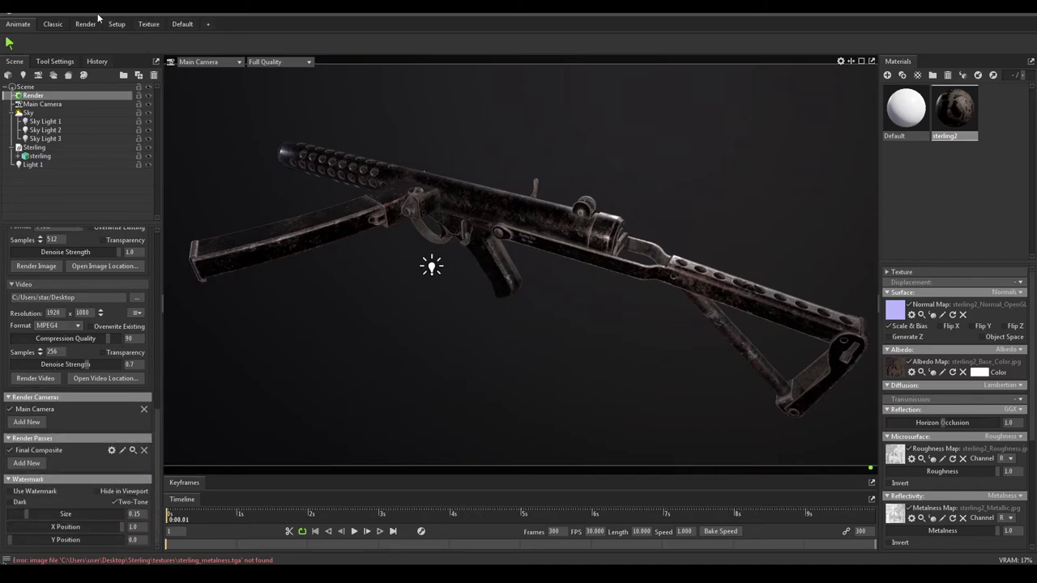
Step: Render the still image with Capture > All Images
left_click(156, 15)
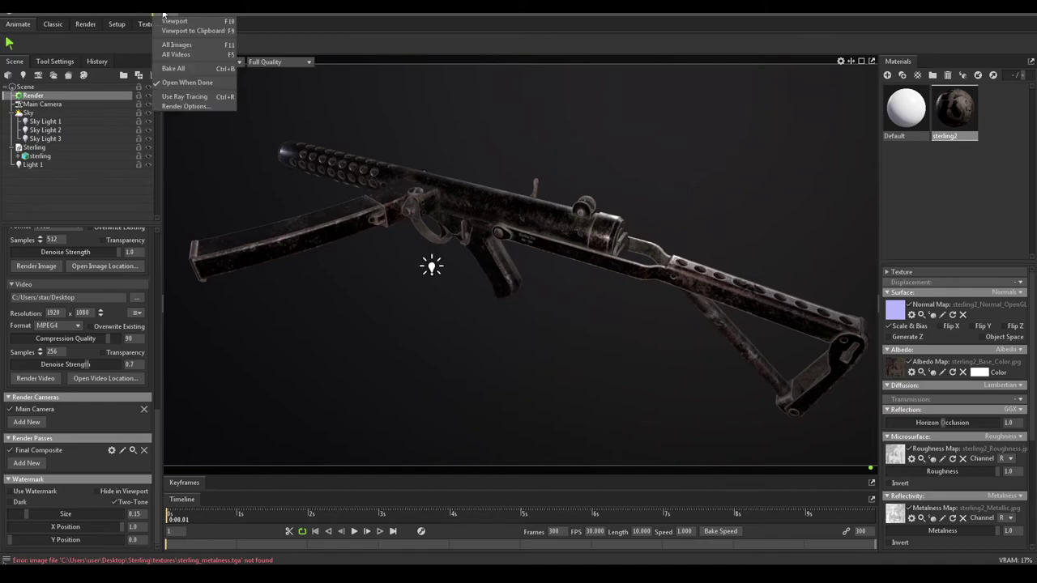
left_click(215, 45)
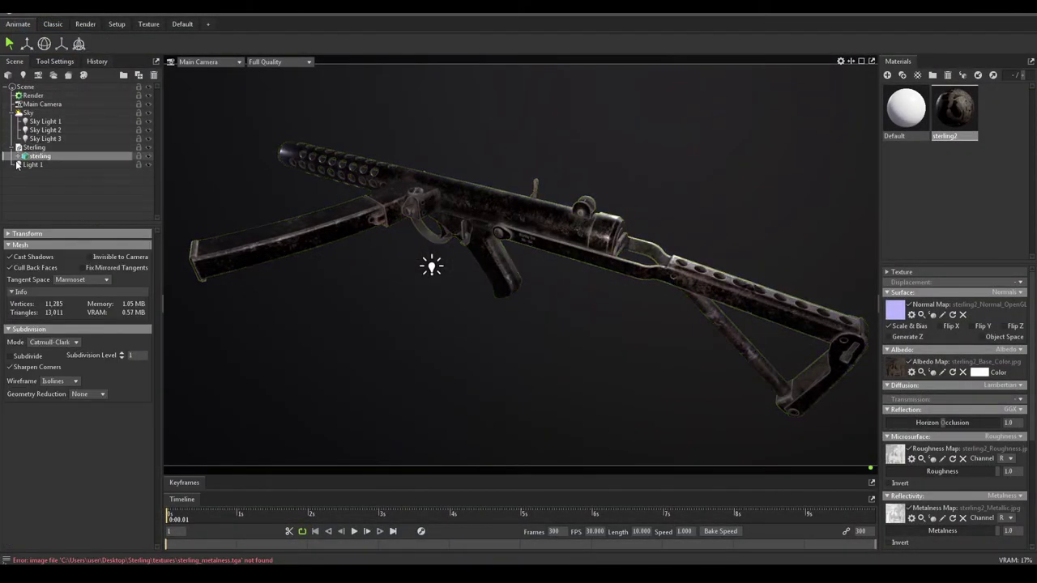
Step: Add a turntable to the sterling gun mesh and play, then stop, the spin preview
left_click(37, 164)
left_click(63, 155)
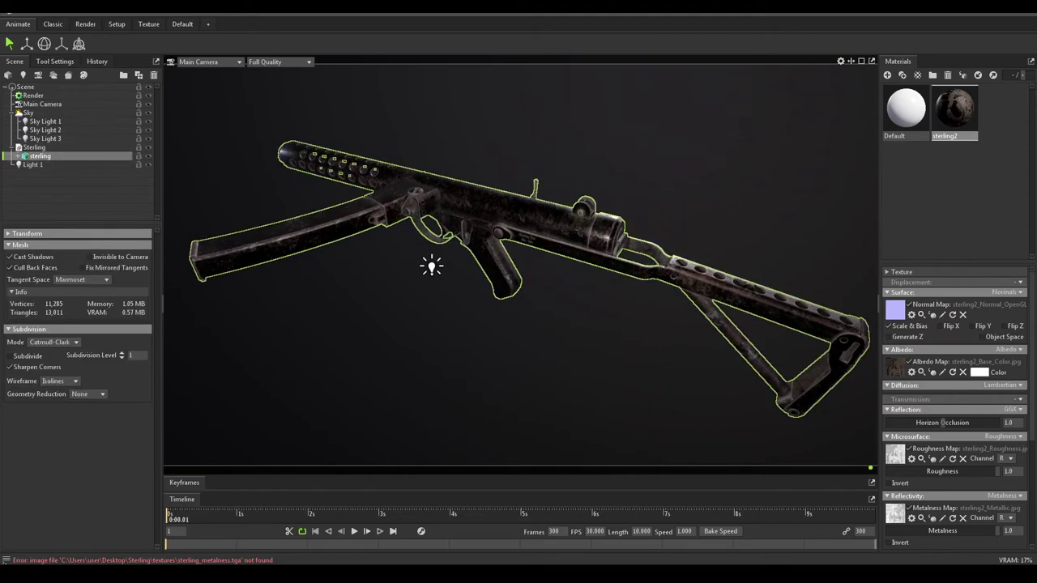
left_click(83, 6)
mouse_move(97, 21)
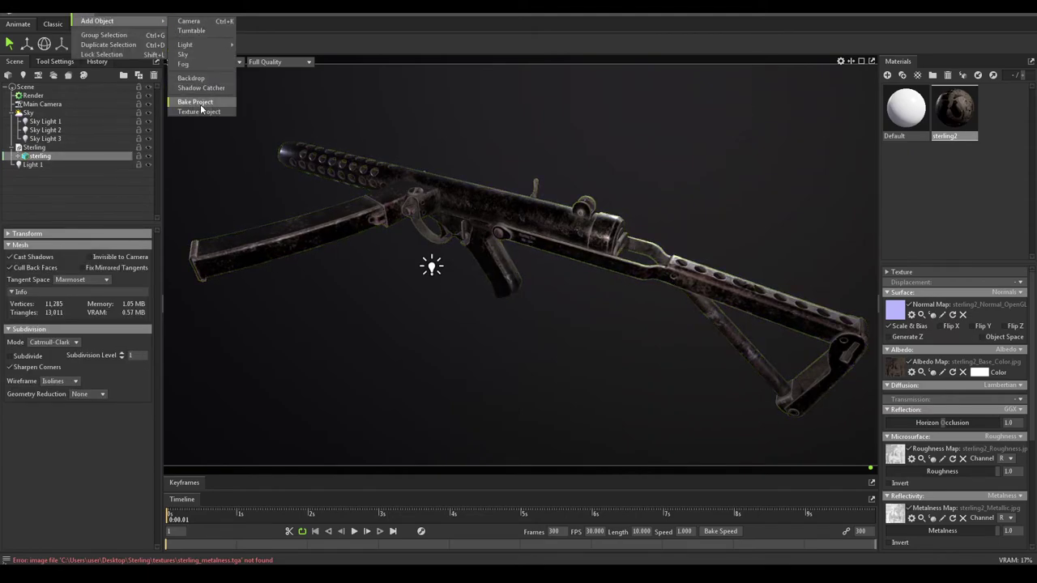
left_click(208, 31)
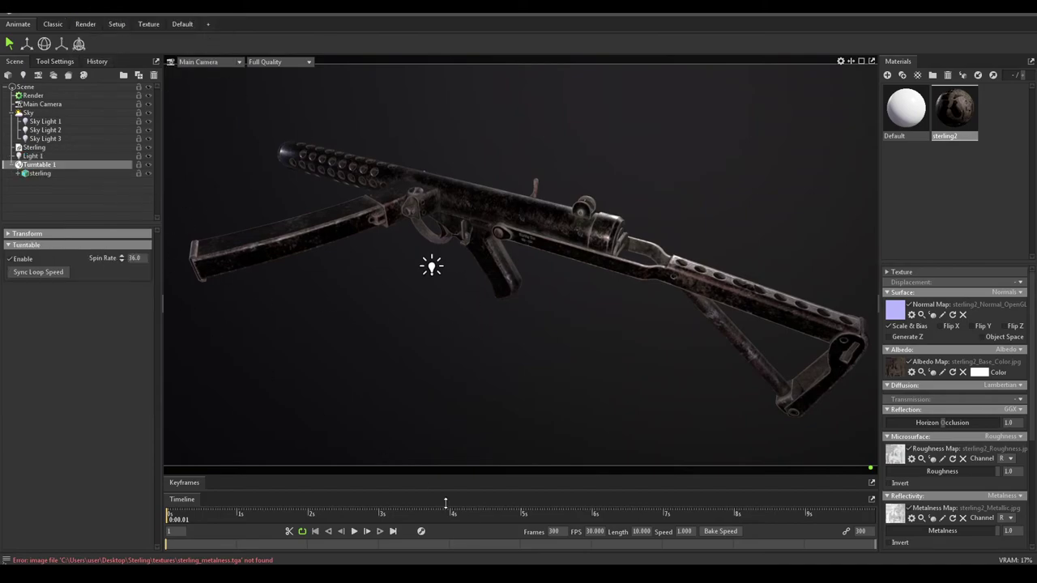
left_click(354, 532)
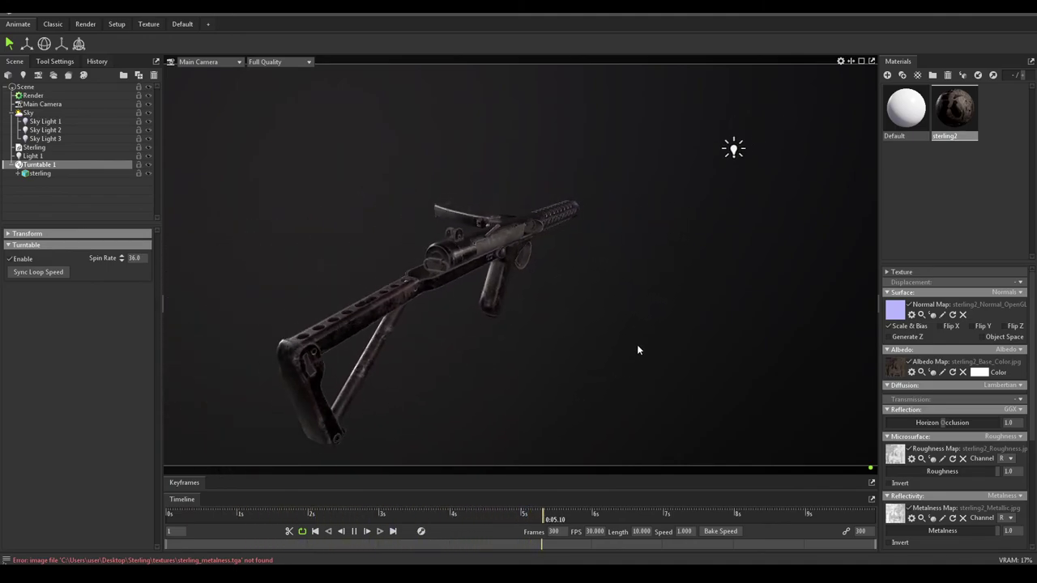
left_click(353, 531)
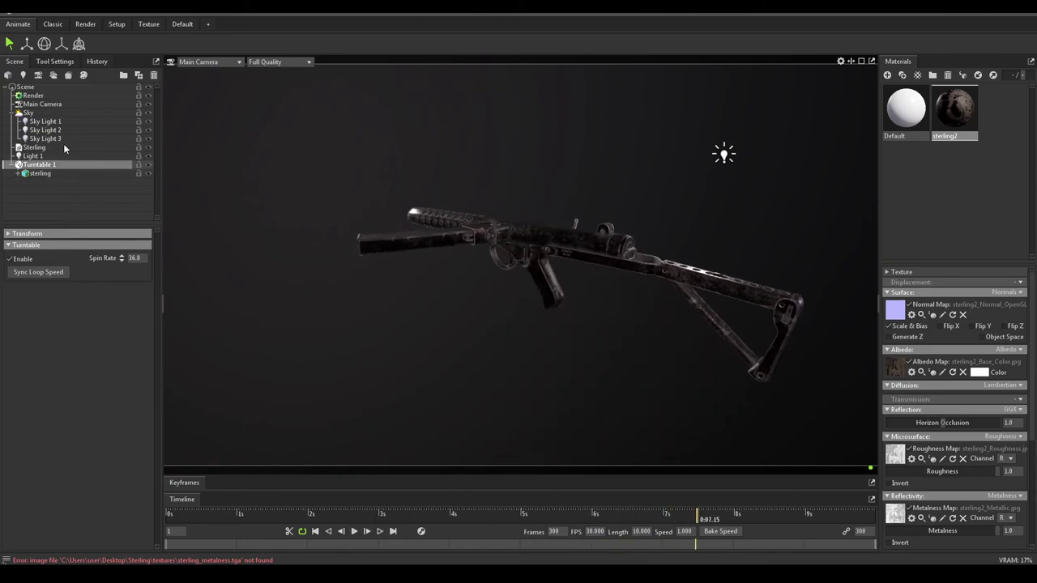
Step: Review the video output: 1920×1080 MPEG4, 256 samples, denoise 0.7
left_click(48, 97)
scroll(66, 405, "down", 2)
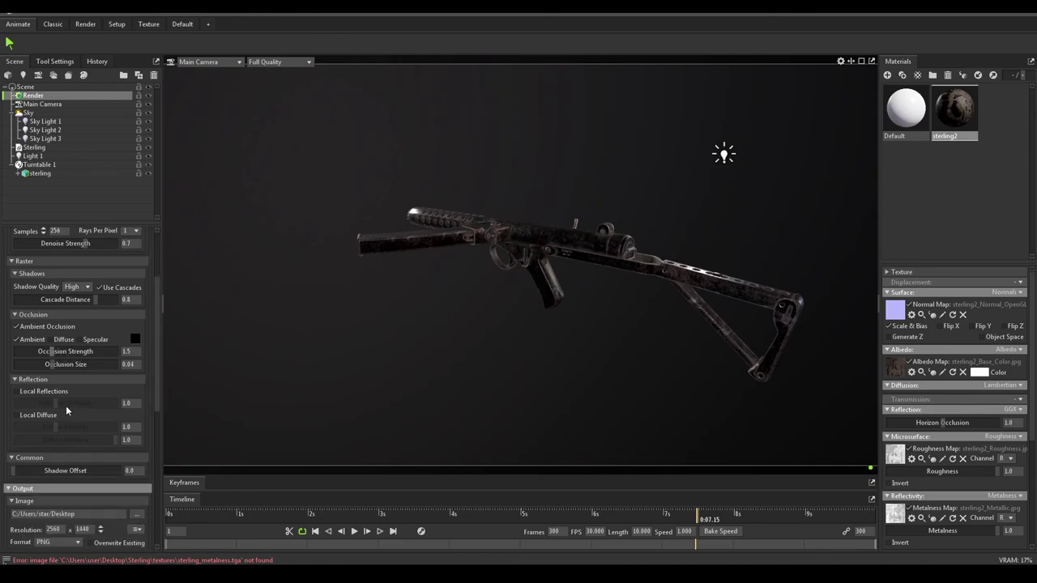
scroll(43, 435, "down", 2)
scroll(46, 431, "down", 2)
scroll(47, 431, "down", 2)
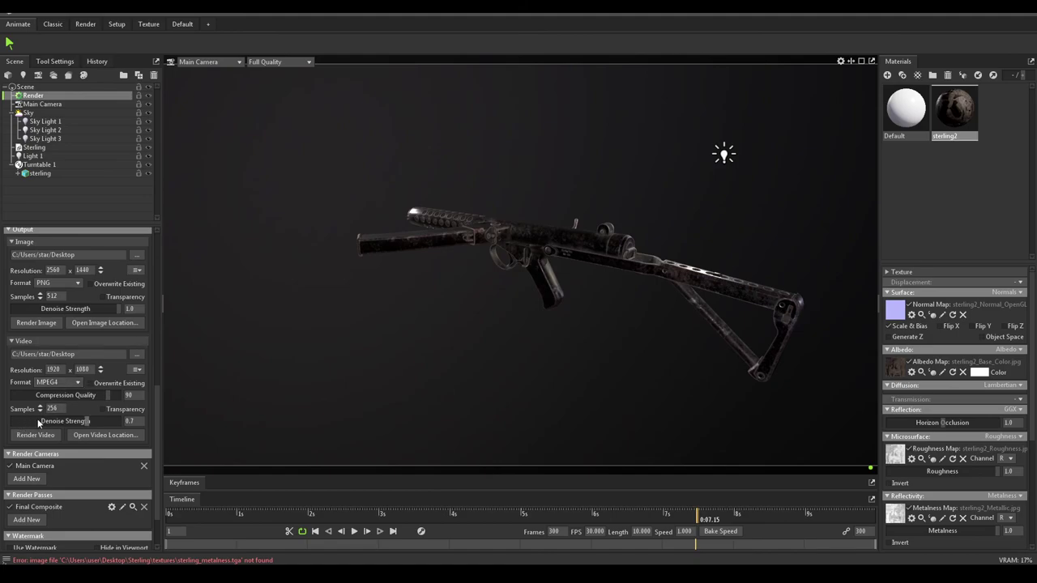
Step: Select the gun and orbit the camera back in close around it
left_click(174, 7)
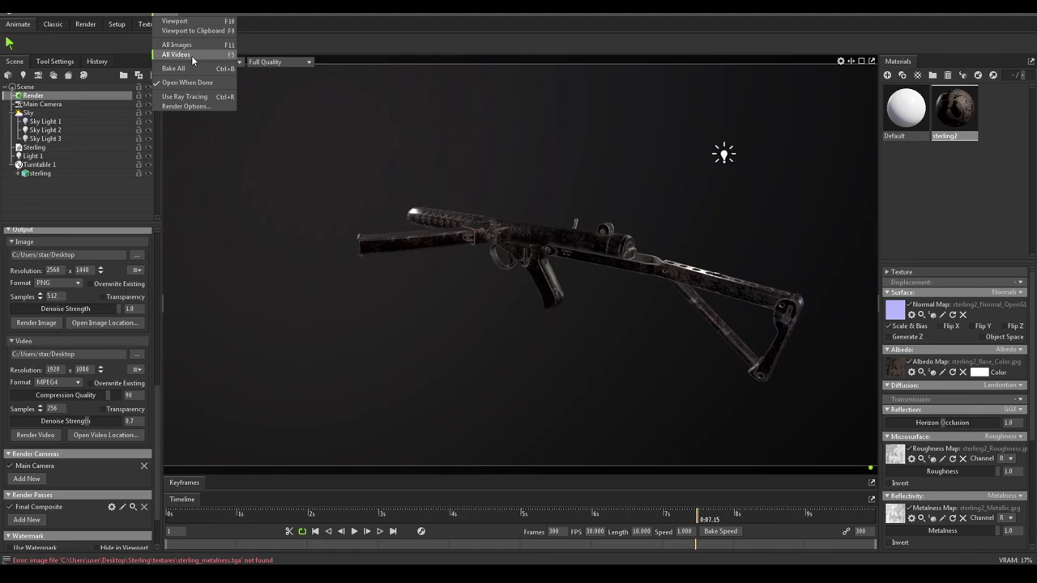
left_click(537, 238)
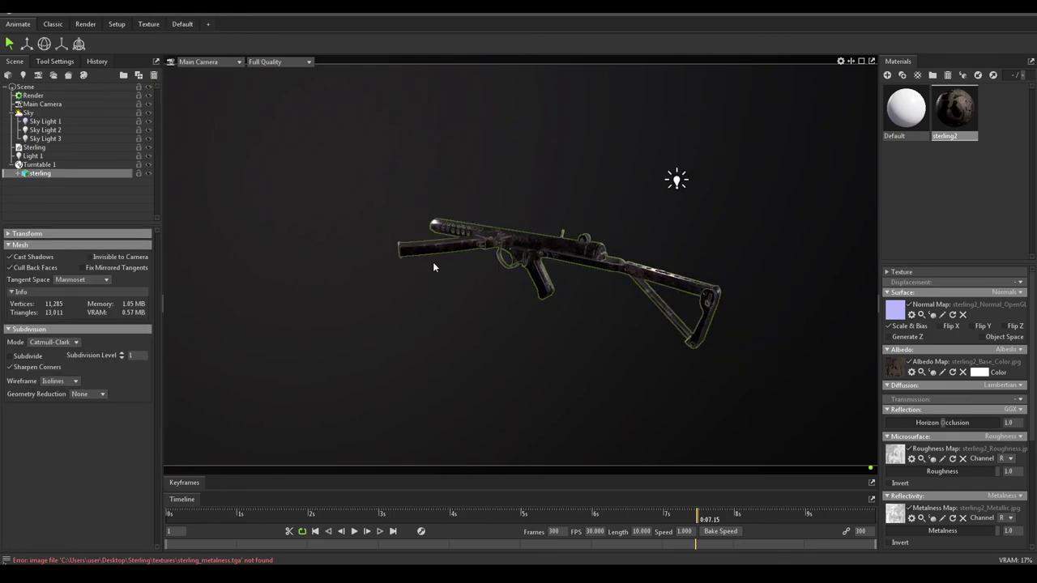
mouse_move(433, 267)
left_mouse_down()
mouse_move(480, 272)
mouse_move(420, 263)
left_mouse_up()
scroll(527, 285, "up", 3)
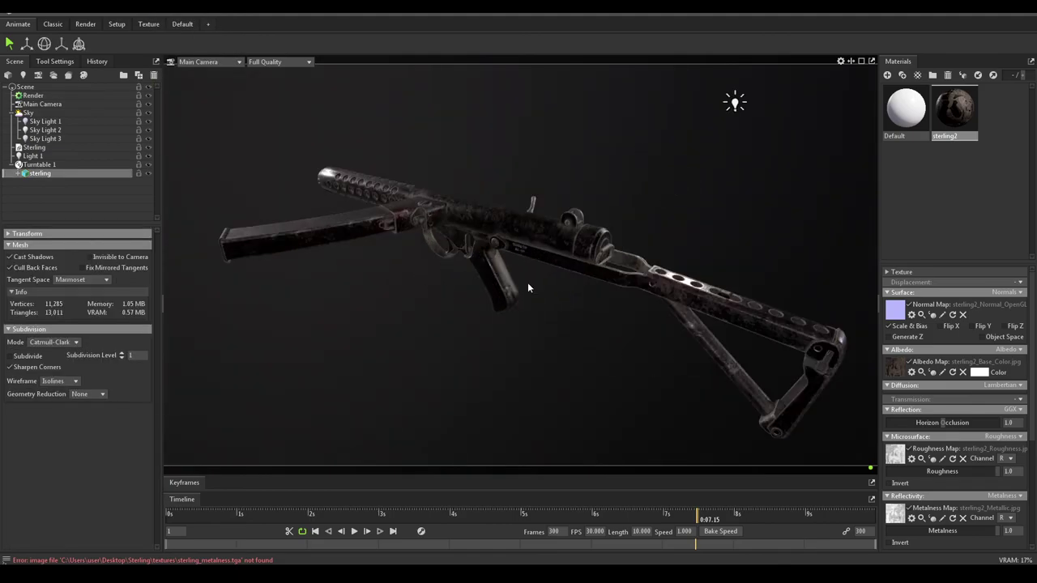